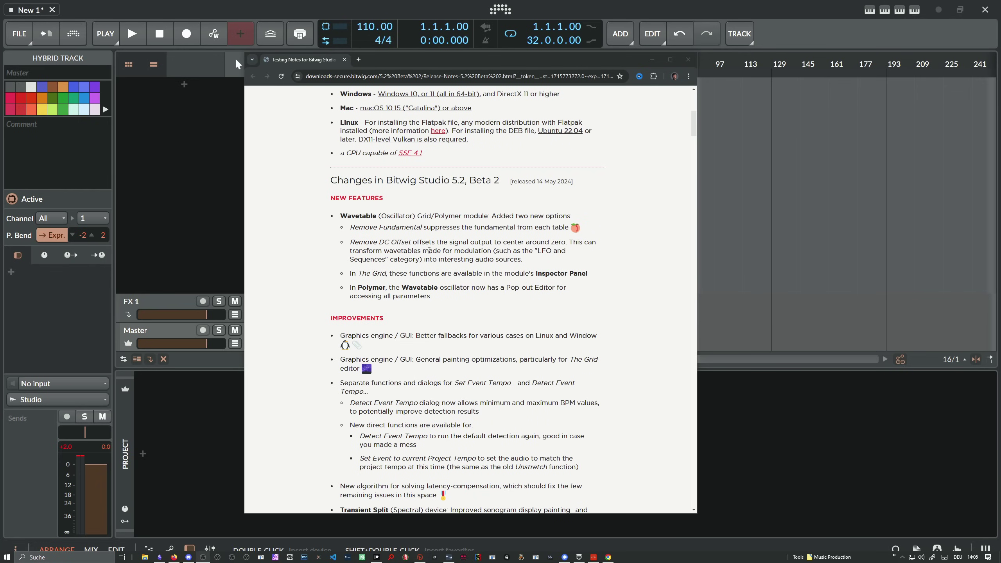
# Step: Scroll the Bitwig 5.2 Beta 2 release notes down to the New Features and Improvements lists
pyautogui.scroll(-1, 433, 217)
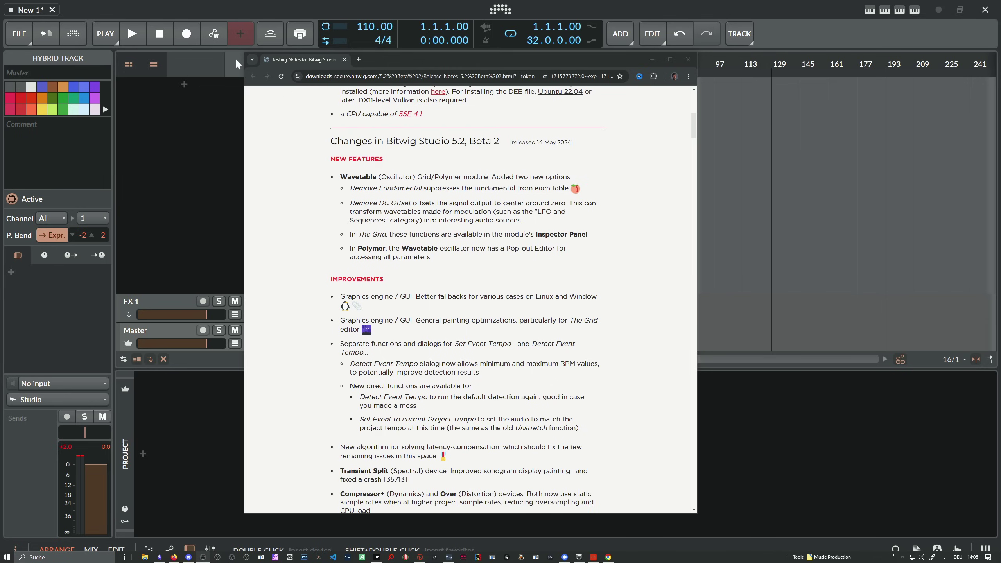
pyautogui.scroll(-1, 381, 248)
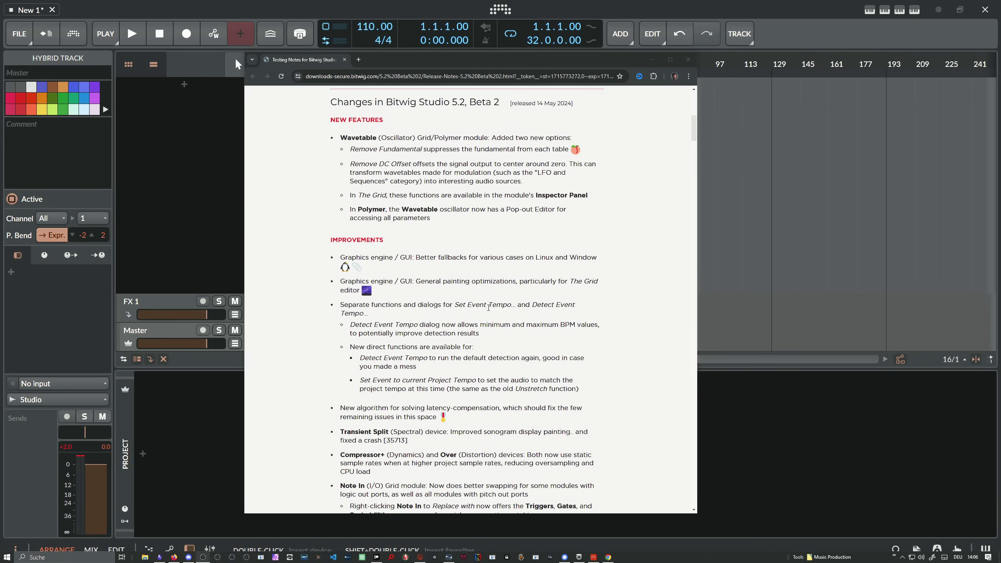
pyautogui.click(228, 206)
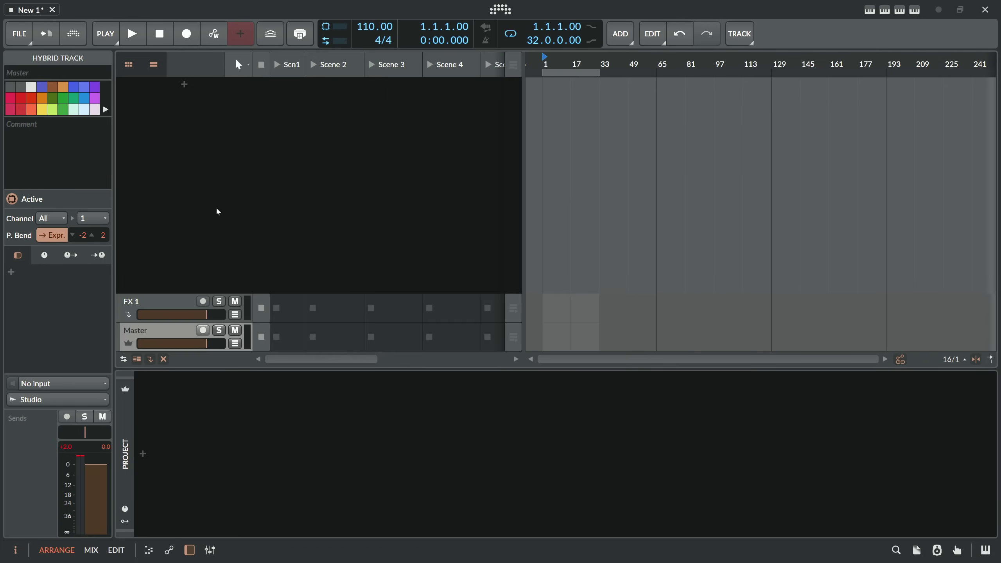
pyautogui.hotkey('ctrl', 'o')
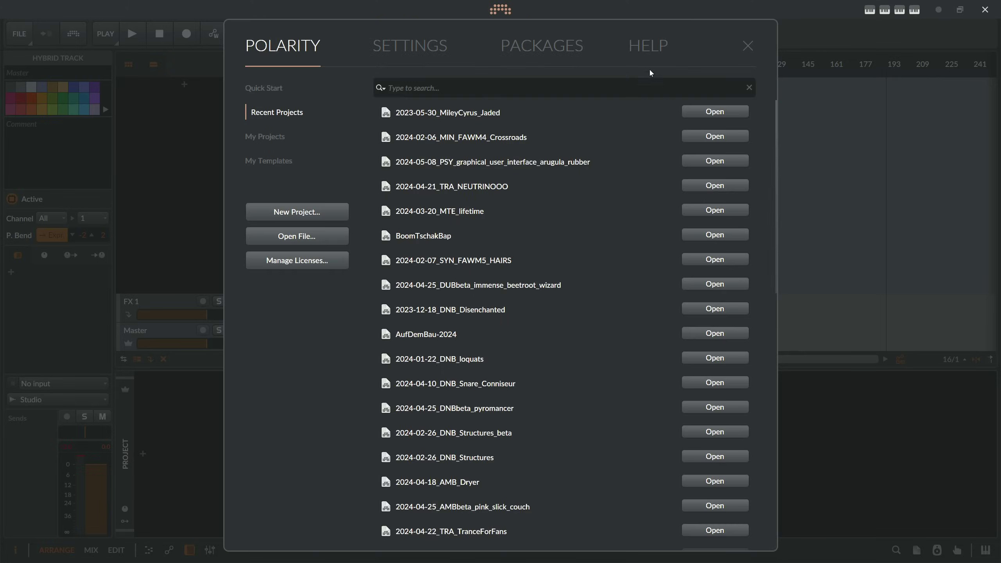
pyautogui.click(648, 46)
pyautogui.click(261, 187)
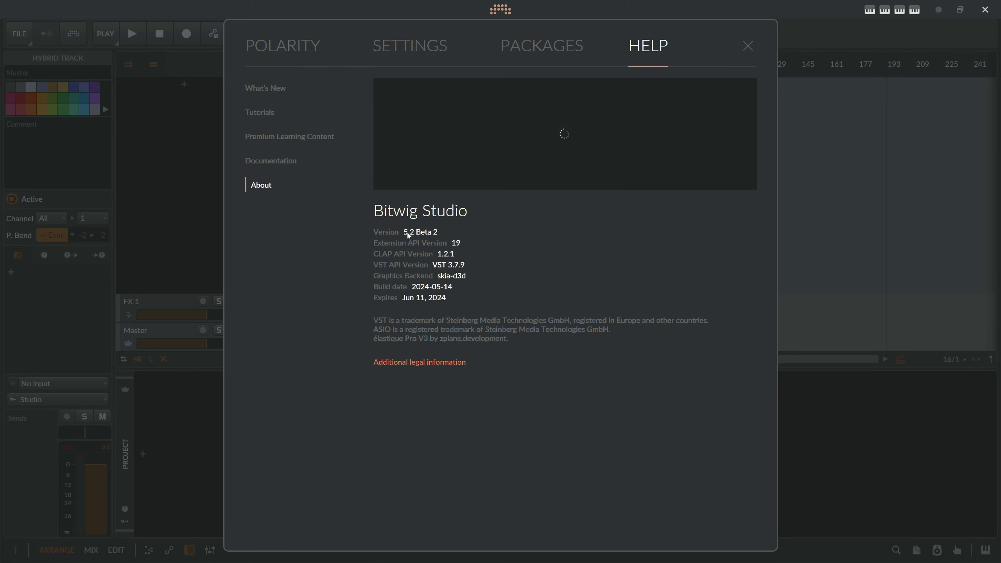
pyautogui.click(747, 46)
pyautogui.click(329, 147)
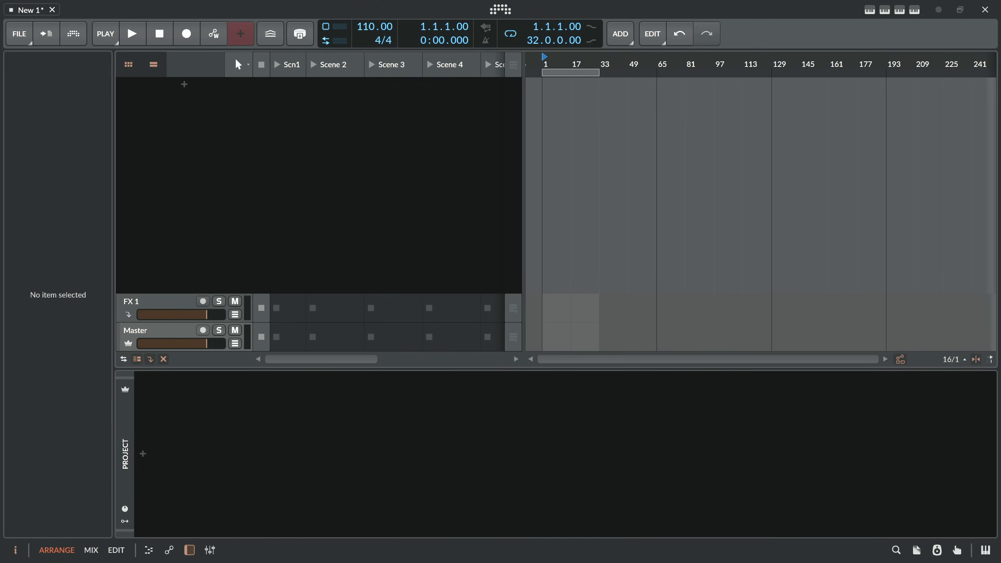
# Step: Drag the Terror mp3 onto a new arranger track, hide the clip launcher and zoom in
pyautogui.hotkey('alt', 'Tab')
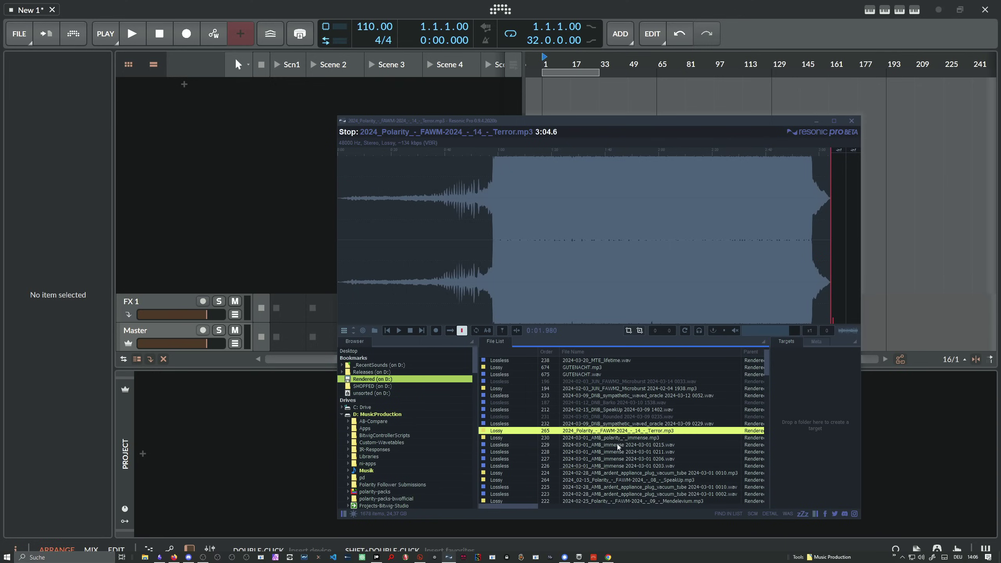
pyautogui.moveTo(595, 433); pyautogui.dragTo(560, 88)
pyautogui.click(553, 88)
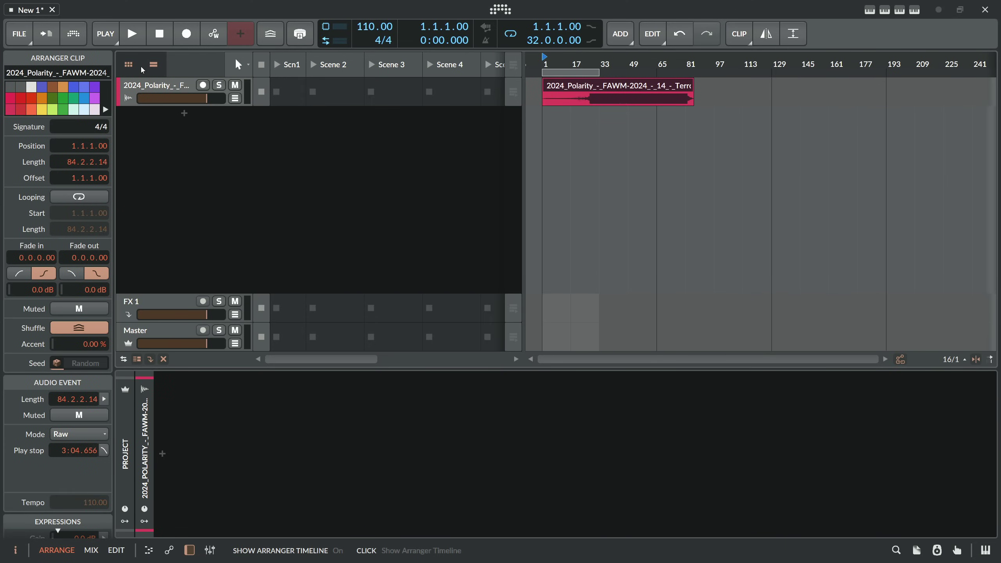
pyautogui.click(130, 65)
pyautogui.moveTo(311, 65); pyautogui.dragTo(319, 84)
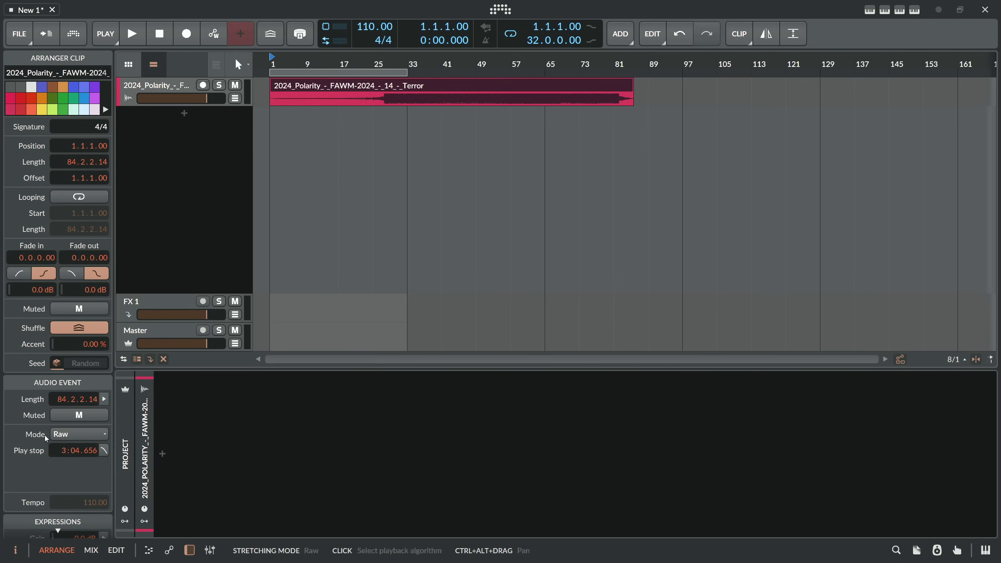
pyautogui.scroll(-2, 45, 438)
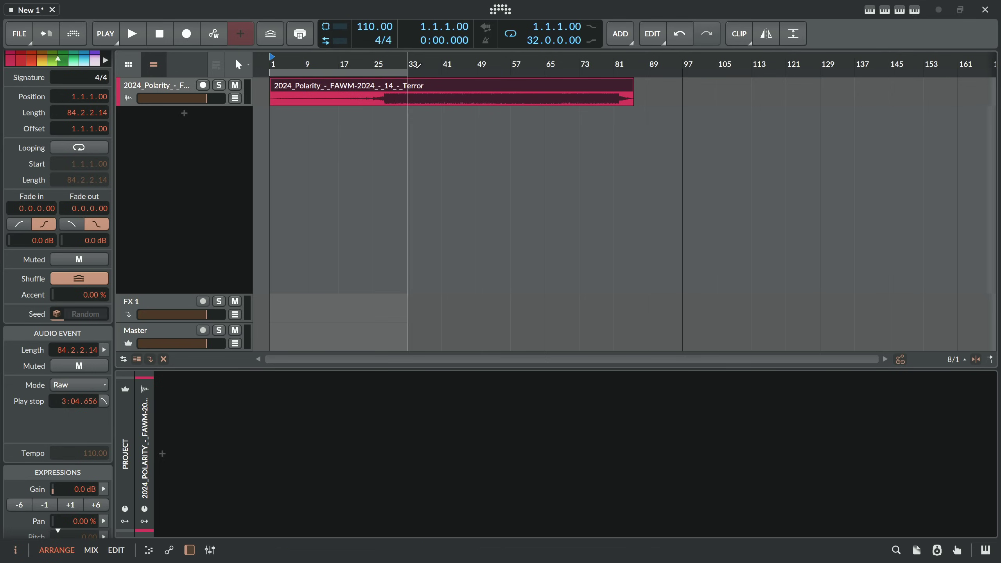
# Step: Detect the Terror clip's event tempo over 80–160 BPM, yielding 110.00
pyautogui.rightClick(399, 87)
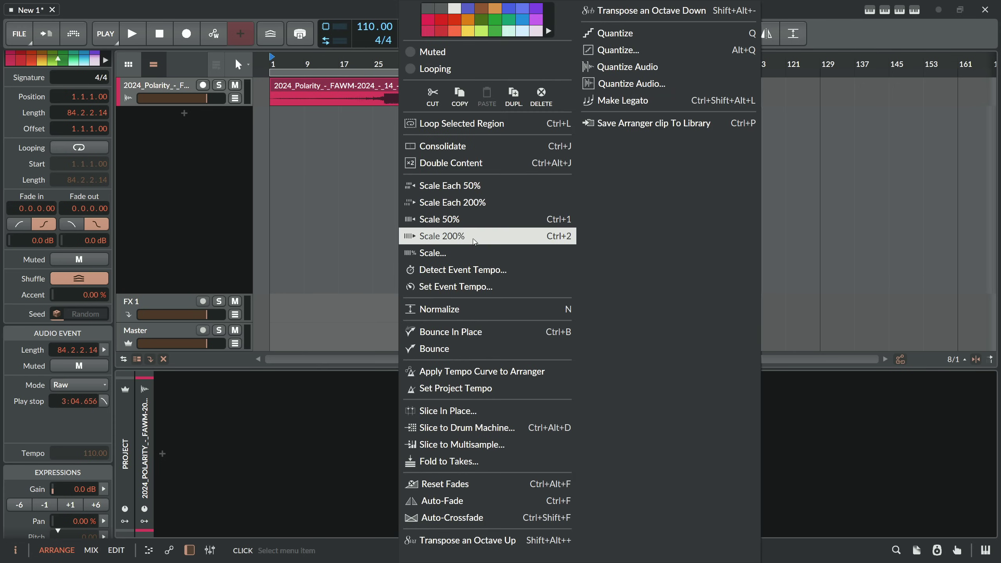
pyautogui.click(464, 272)
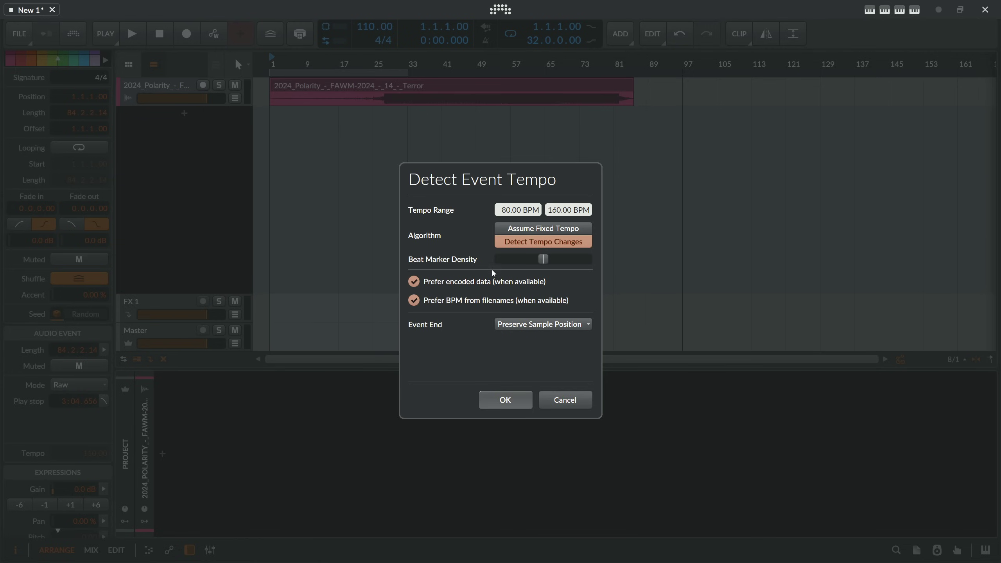
pyautogui.click(506, 400)
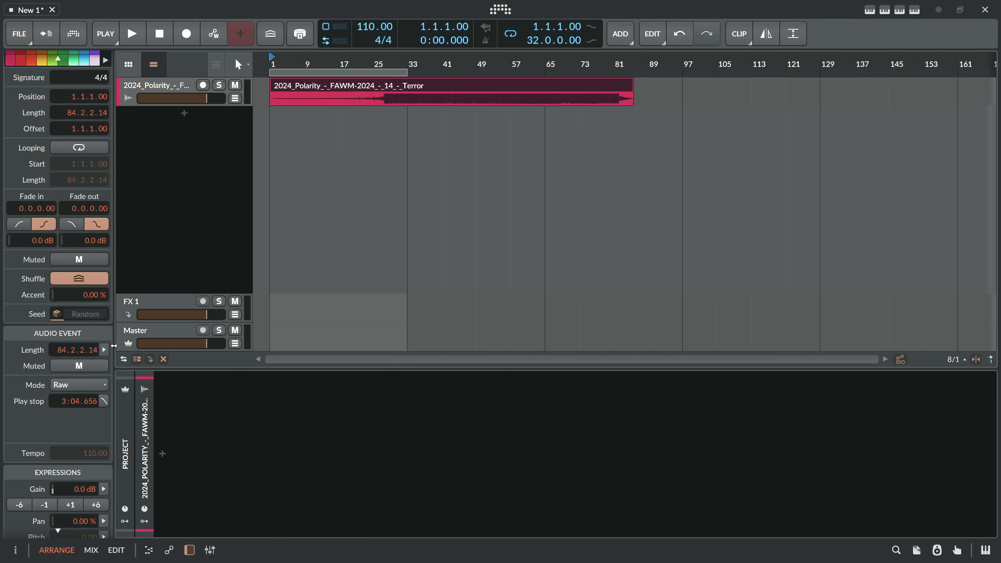
# Step: Switch the clip to Repitch, re-detect its tempo as 130, then return it to Raw mode
pyautogui.click(74, 386)
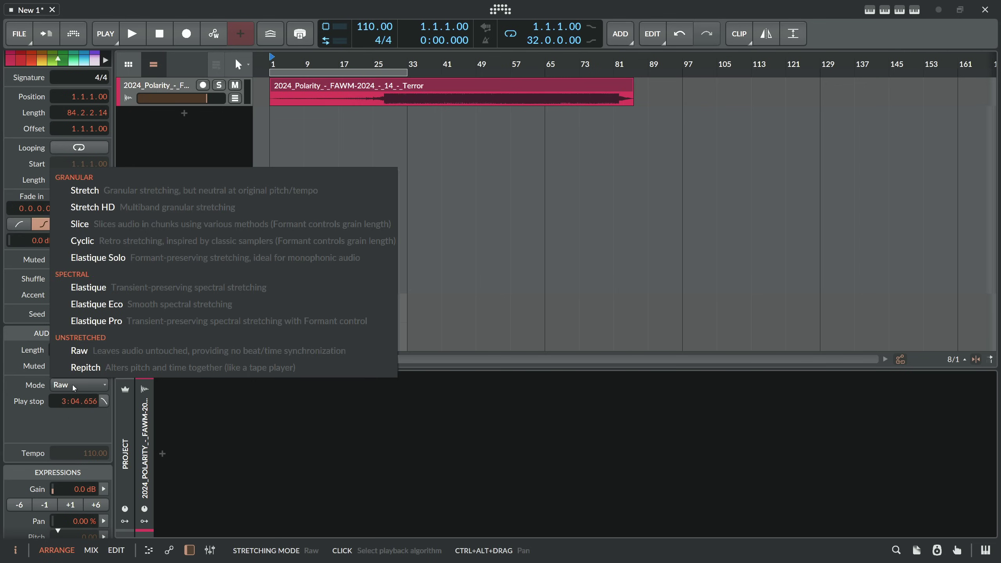
pyautogui.click(94, 372)
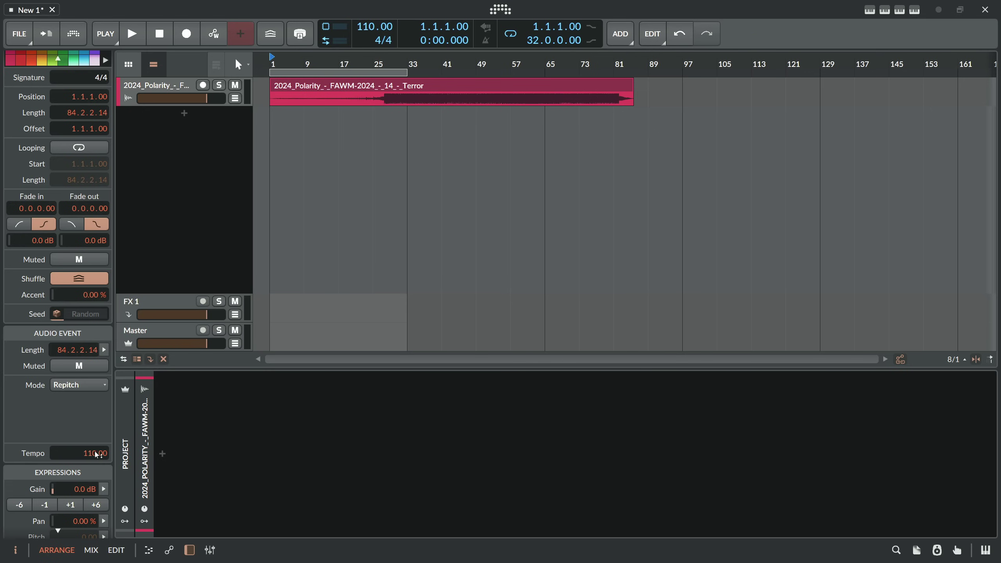
pyautogui.rightClick(415, 96)
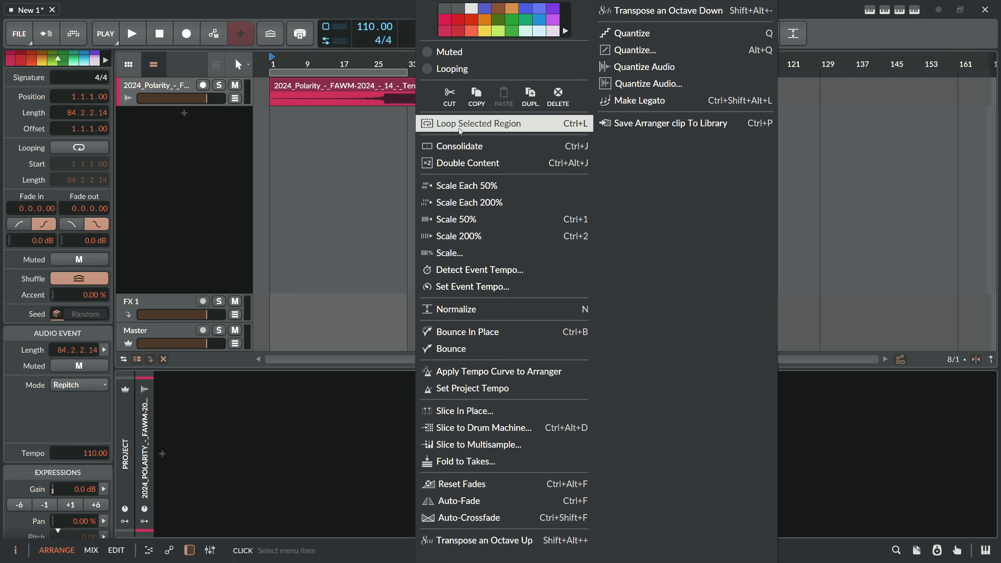
pyautogui.click(469, 270)
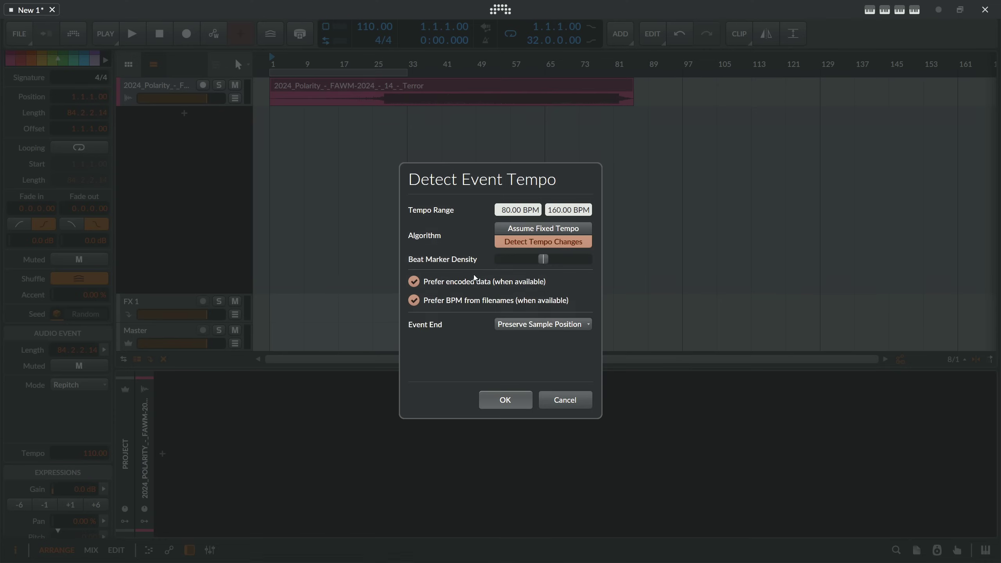
pyautogui.click(505, 400)
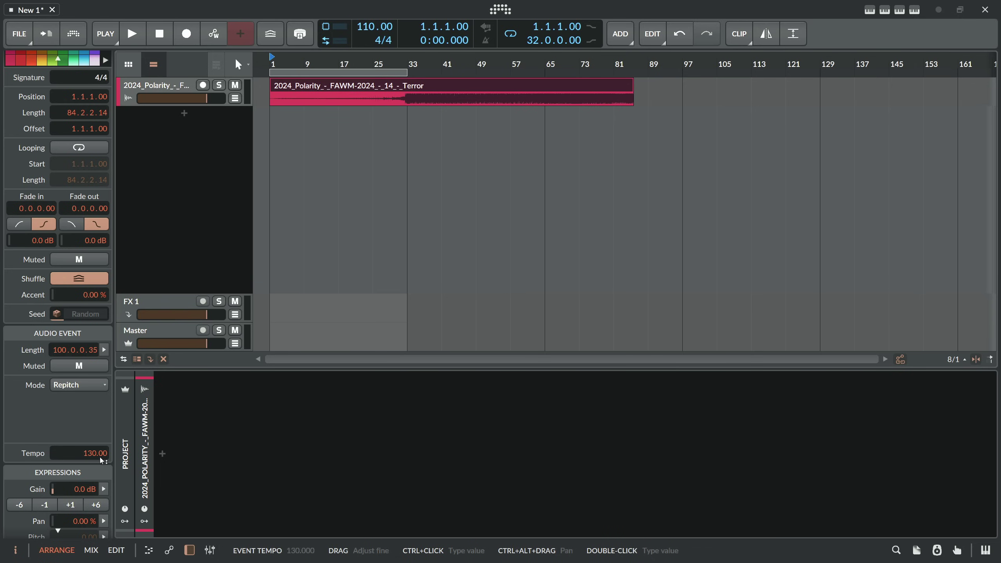
pyautogui.click(86, 385)
pyautogui.click(91, 348)
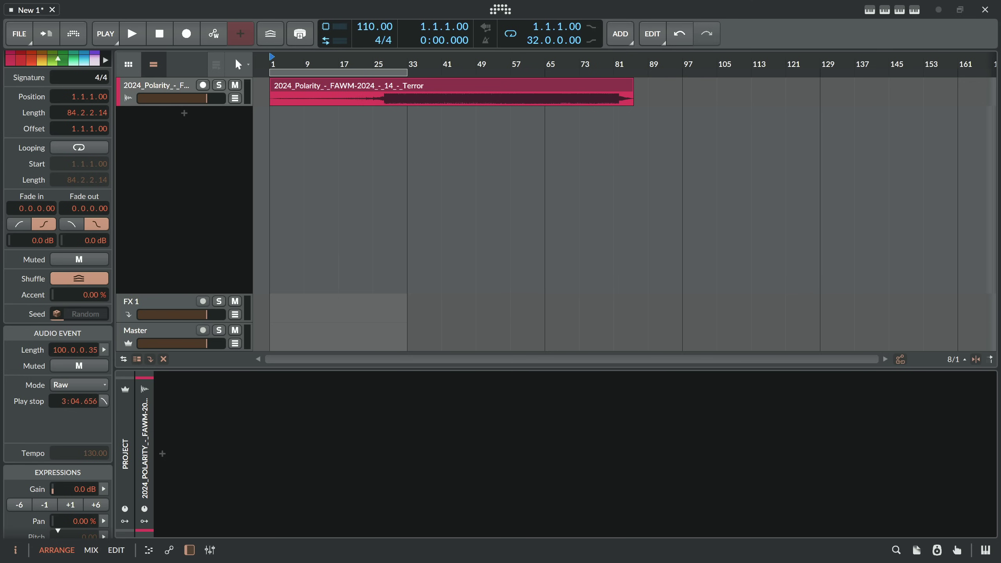
pyautogui.hotkey('alt', 'Tab')
# Step: Preview the DNBbeta_pyromancer render, drag it onto a second track, and compare both clips' tempos
pyautogui.click(602, 403)
pyautogui.scroll(4, 605, 394)
pyautogui.click(609, 381)
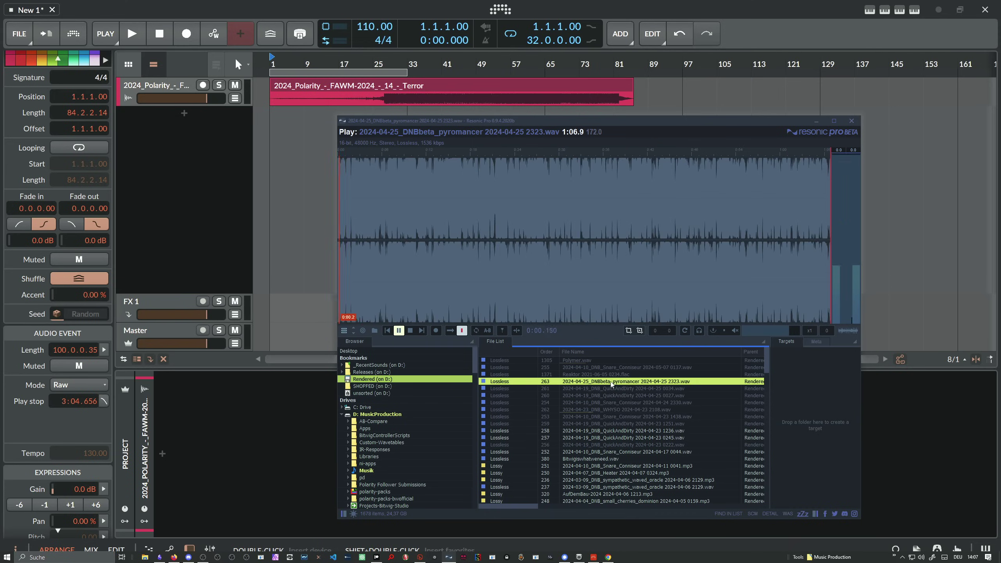
pyautogui.press('space')
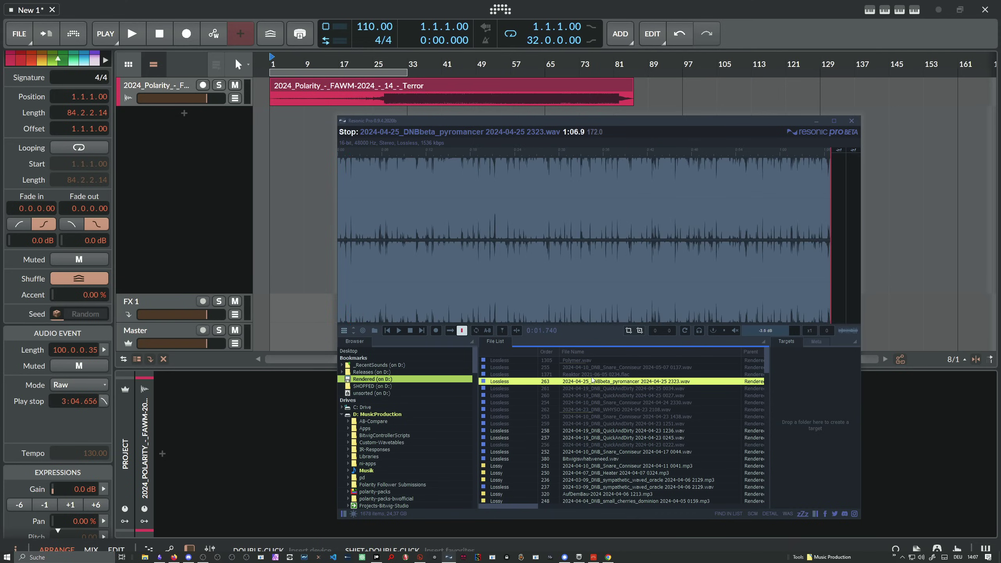
pyautogui.moveTo(593, 381); pyautogui.dragTo(287, 120)
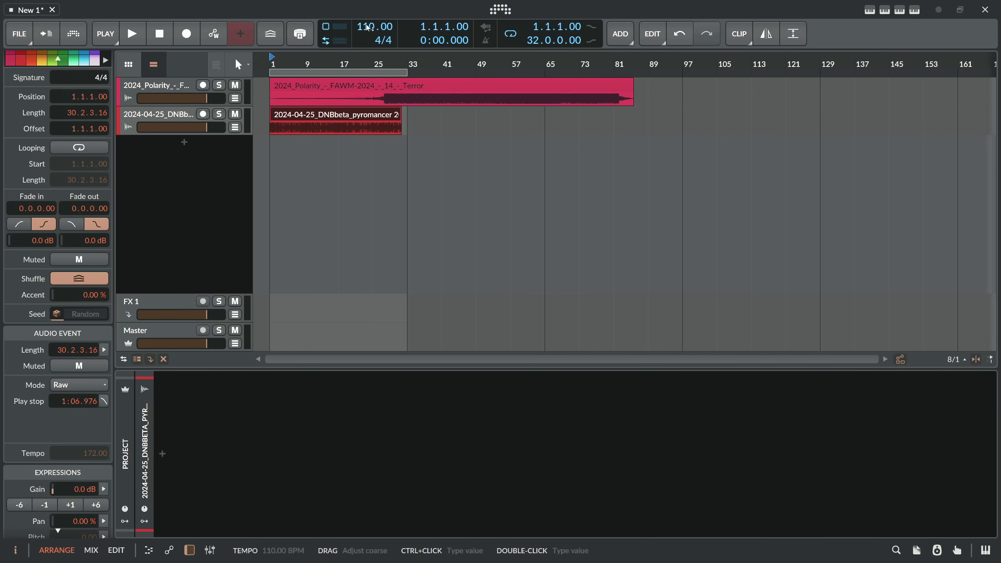
pyautogui.click(365, 91)
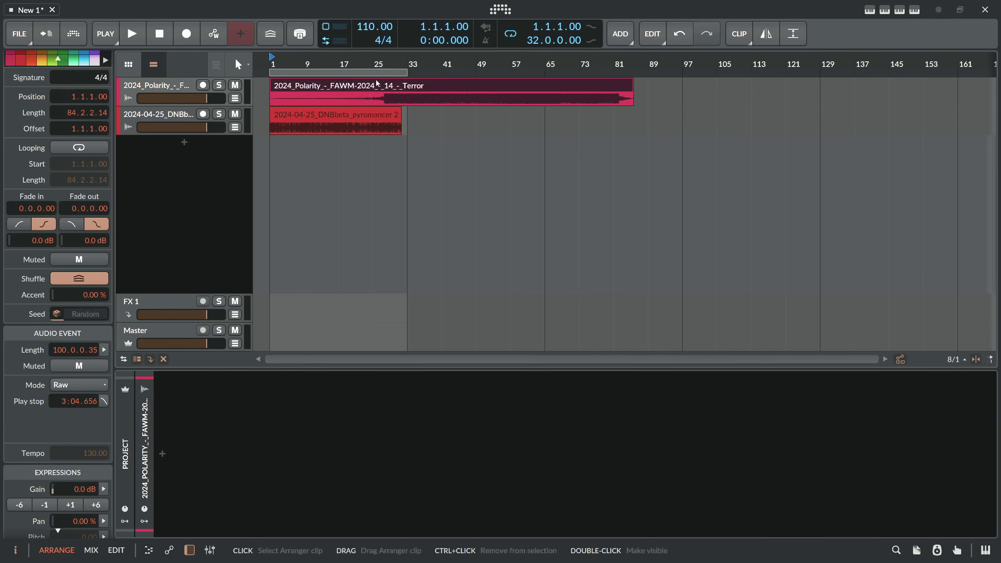
pyautogui.click(325, 118)
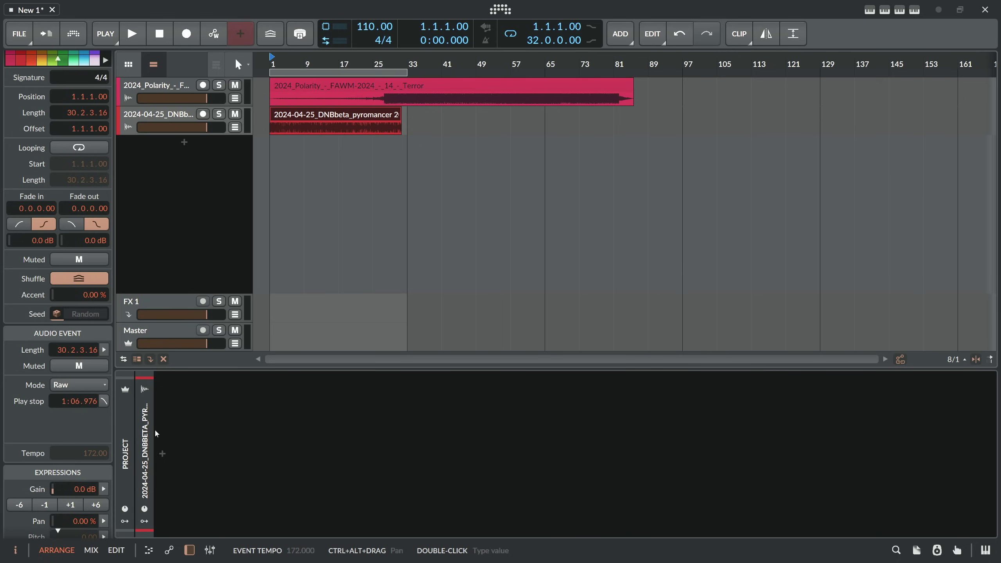
# Step: Set the Polarity clip's stretch mode to Repitch so it plays at its 130 event tempo
pyautogui.click(373, 97)
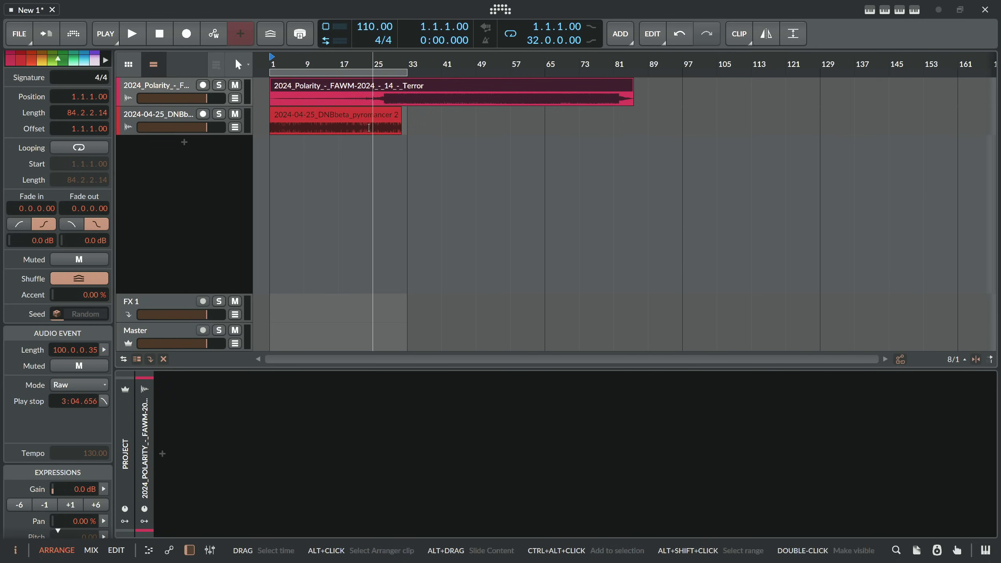
pyautogui.rightClick(386, 92)
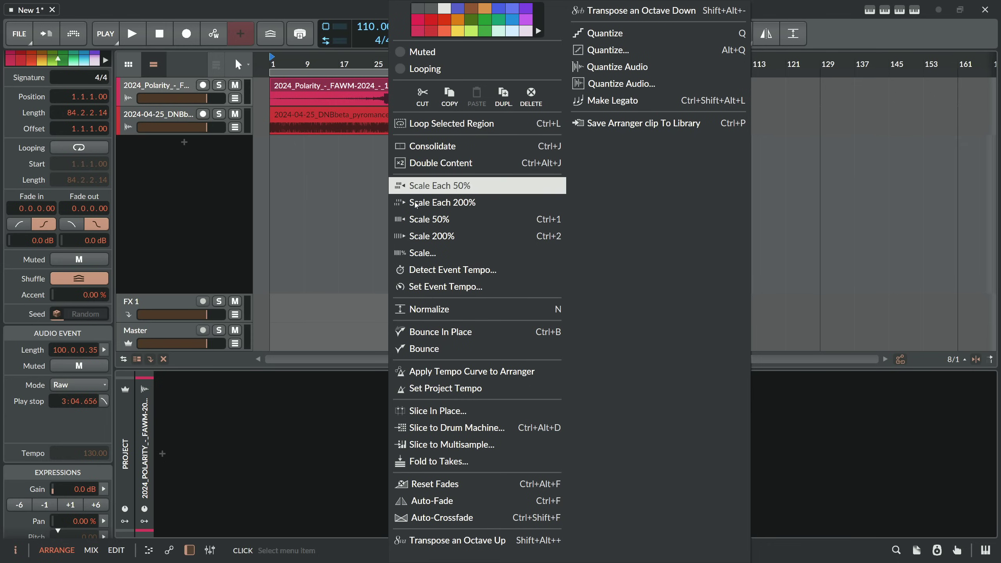
pyautogui.click(372, 86)
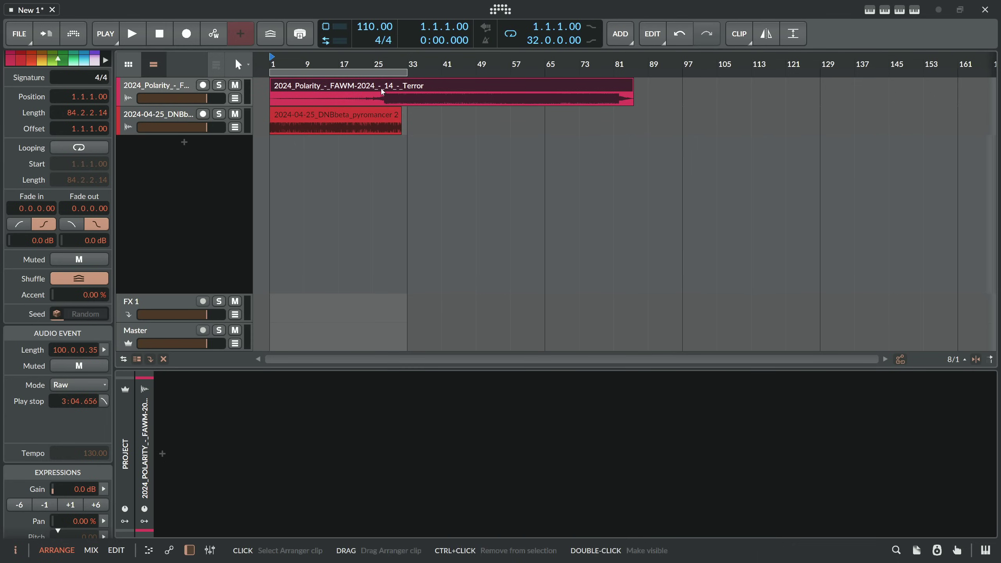
pyautogui.click(79, 384)
pyautogui.click(75, 365)
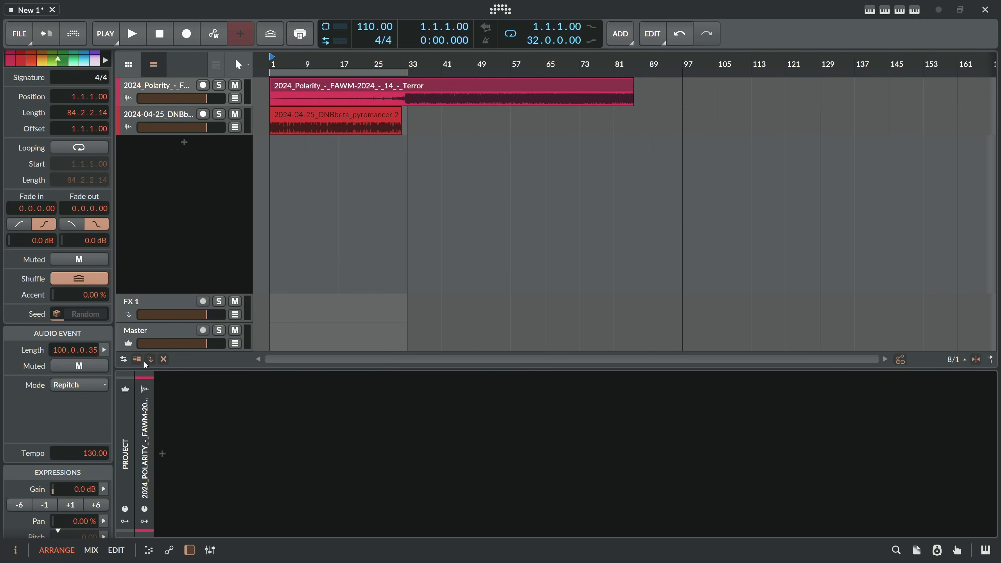
# Step: Delete the DNB track and extend the loop end to bar 88
pyautogui.click(186, 117)
pyautogui.press('Delete')
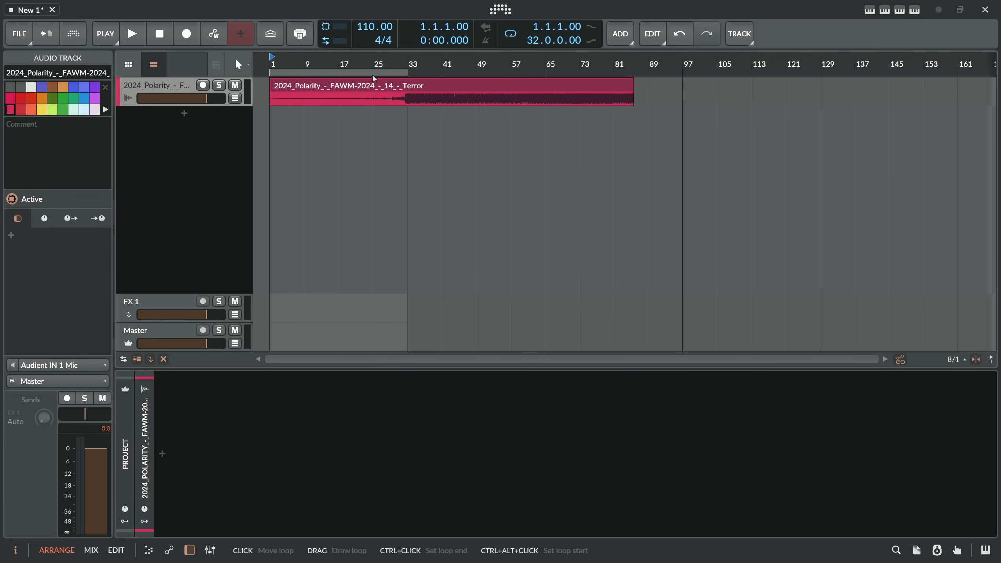
pyautogui.moveTo(406, 73); pyautogui.dragTo(648, 73)
pyautogui.click(442, 79)
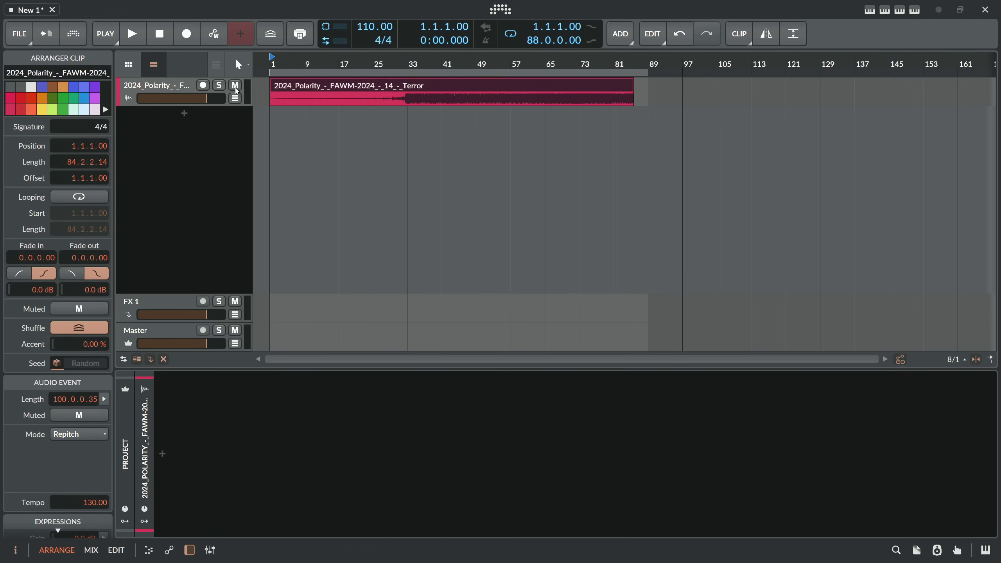
# Step: Check the Polarity clip's Set Event Tempo dialog without changes, then set the project tempo to 130
pyautogui.click(181, 90)
pyautogui.click(333, 85)
pyautogui.scroll(-2, 81, 456)
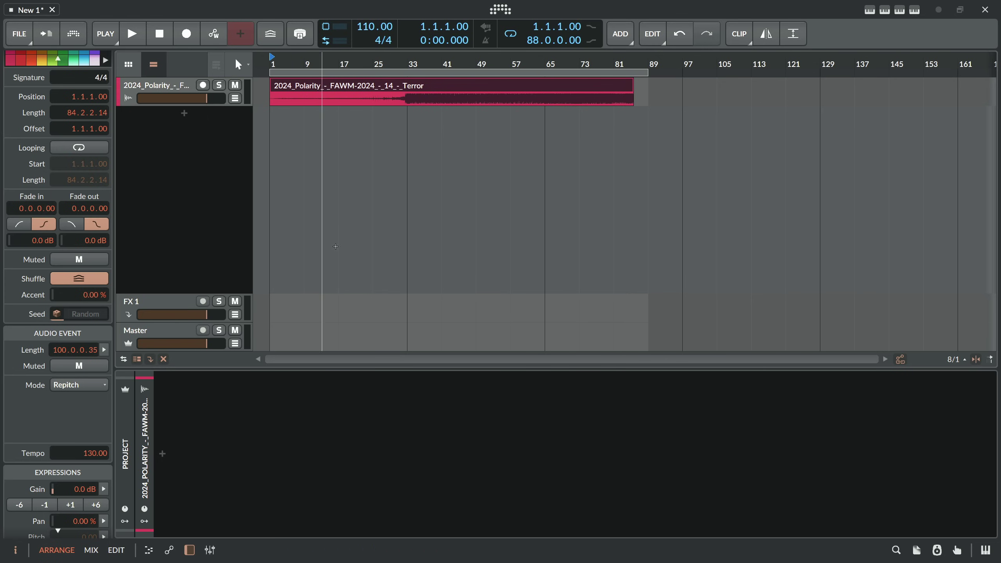
pyautogui.rightClick(406, 91)
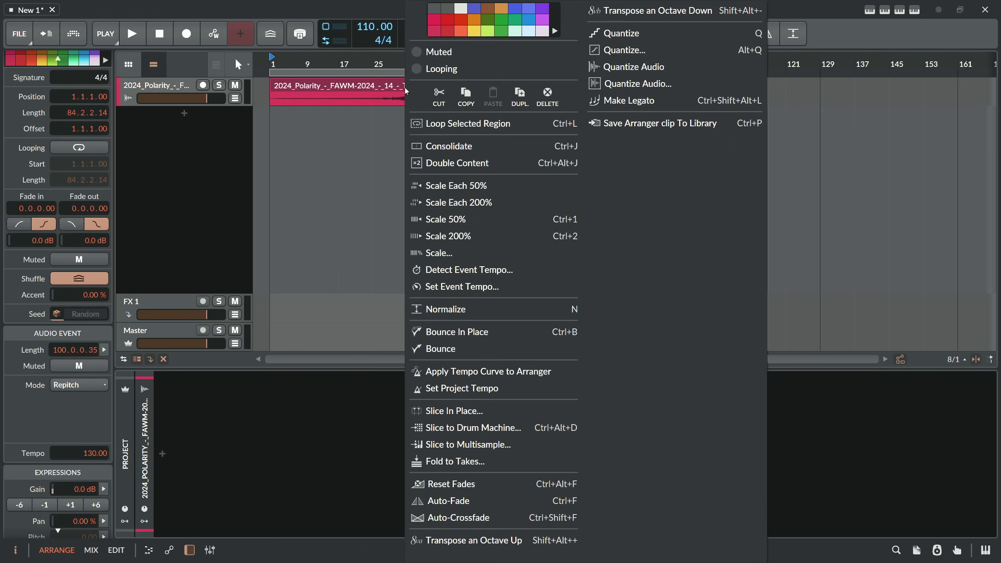
pyautogui.click(492, 287)
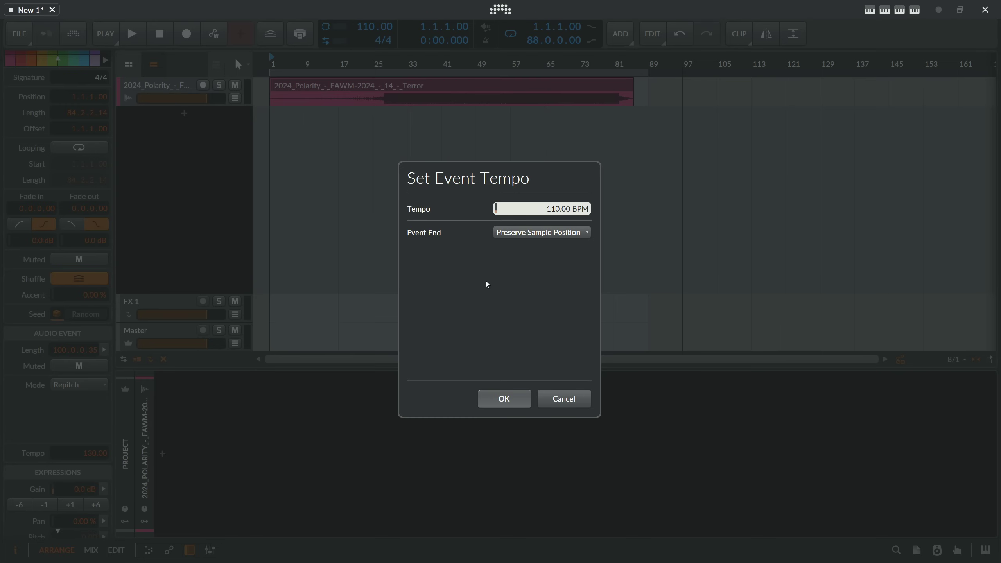
pyautogui.click(564, 399)
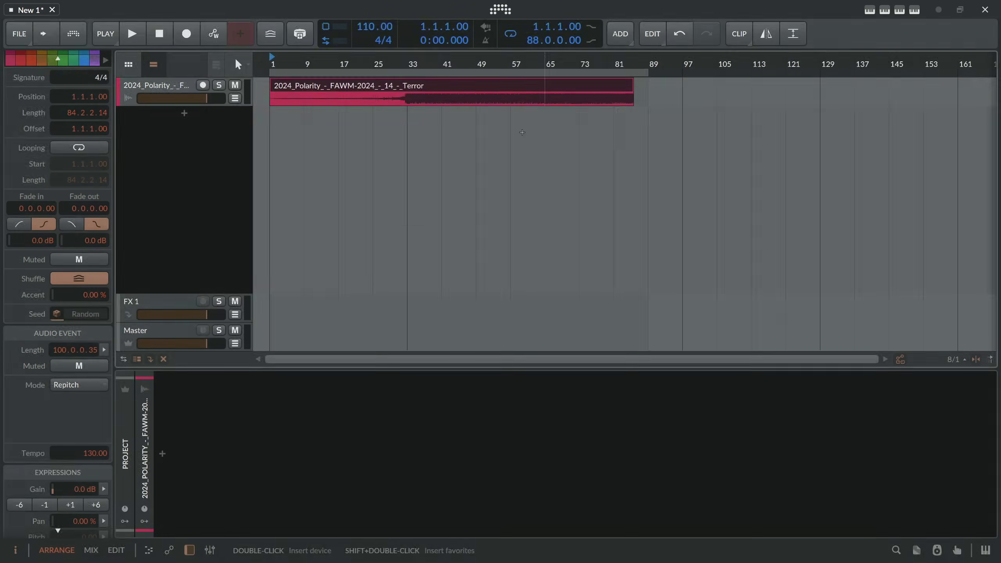
pyautogui.doubleClick(373, 27)
pyautogui.write('130')
pyautogui.press('Return')
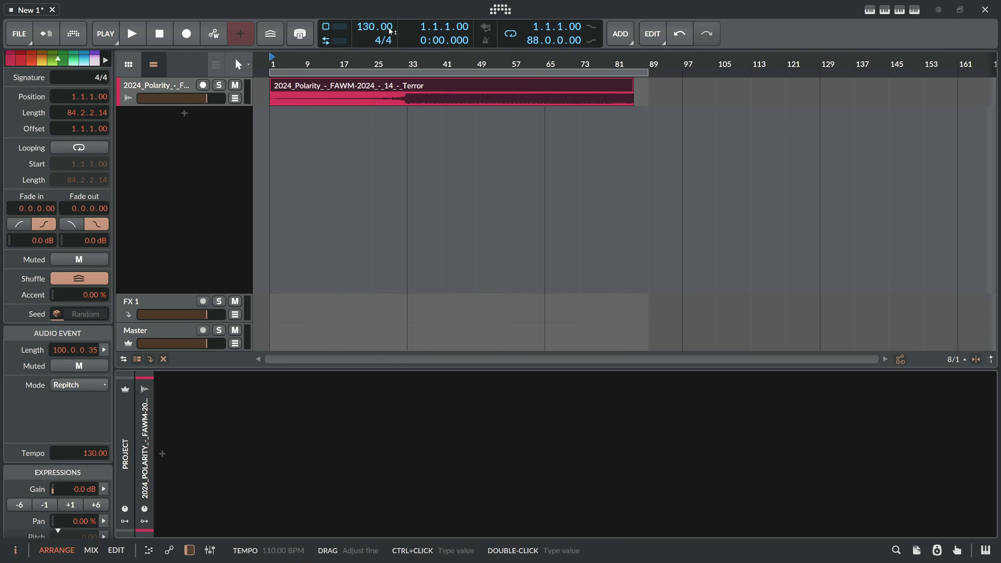
# Step: Play the Polarity track from bar 33 and lower the Master volume to -9 dB
pyautogui.rightClick(419, 91)
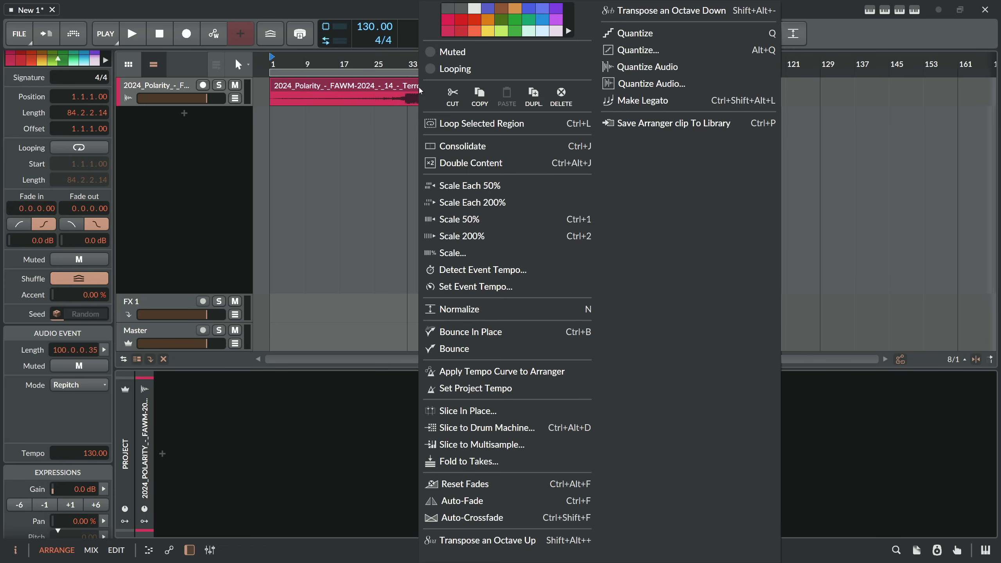
pyautogui.click(416, 89)
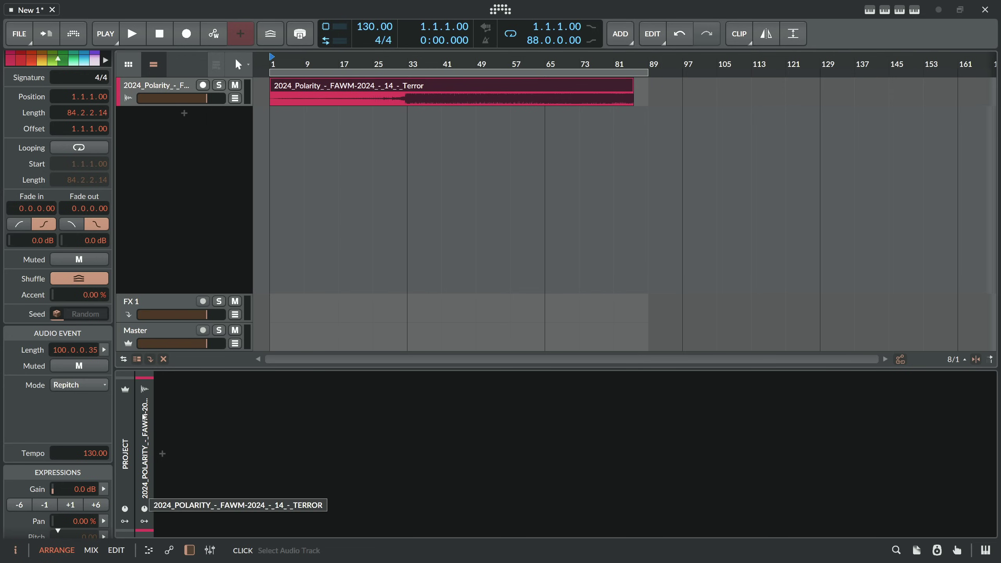
pyautogui.click(404, 64)
pyautogui.press('space')
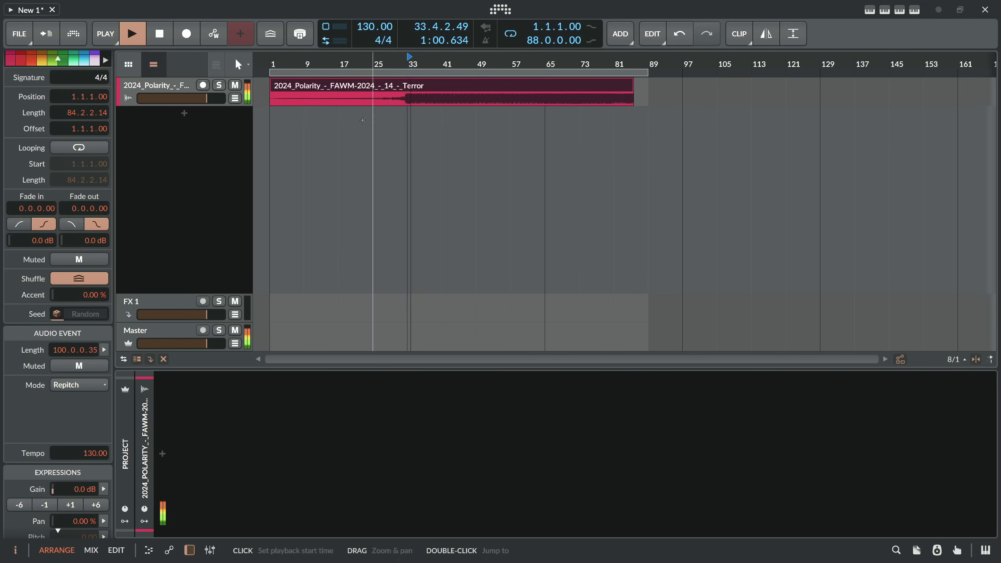
pyautogui.press('space')
pyautogui.moveTo(206, 343); pyautogui.dragTo(208, 325)
# Step: Resume playback while zooming the arrangement around the clip, then select the clip and stop
pyautogui.press('space')
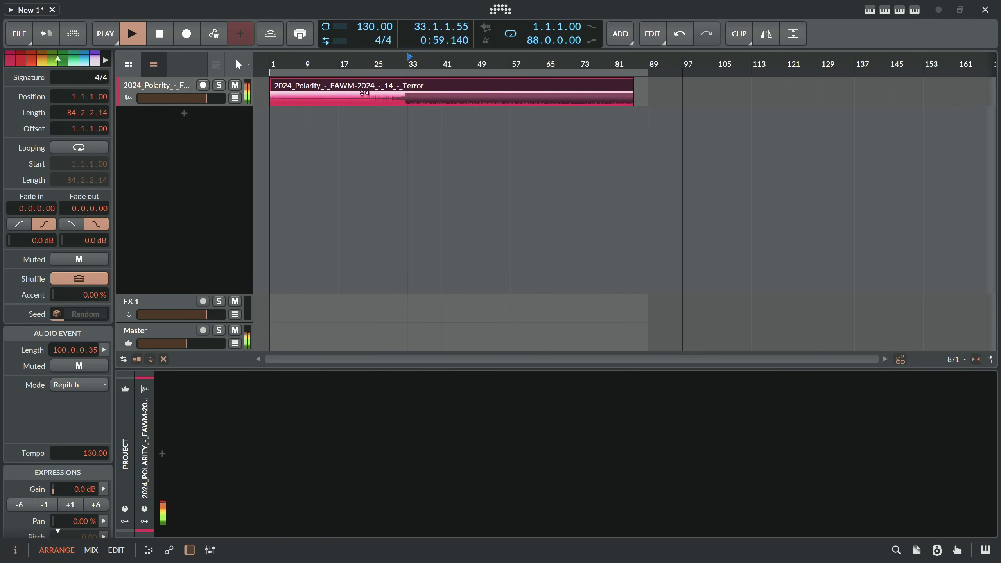
pyautogui.moveTo(408, 65); pyautogui.dragTo(410, 79)
pyautogui.press('Escape')
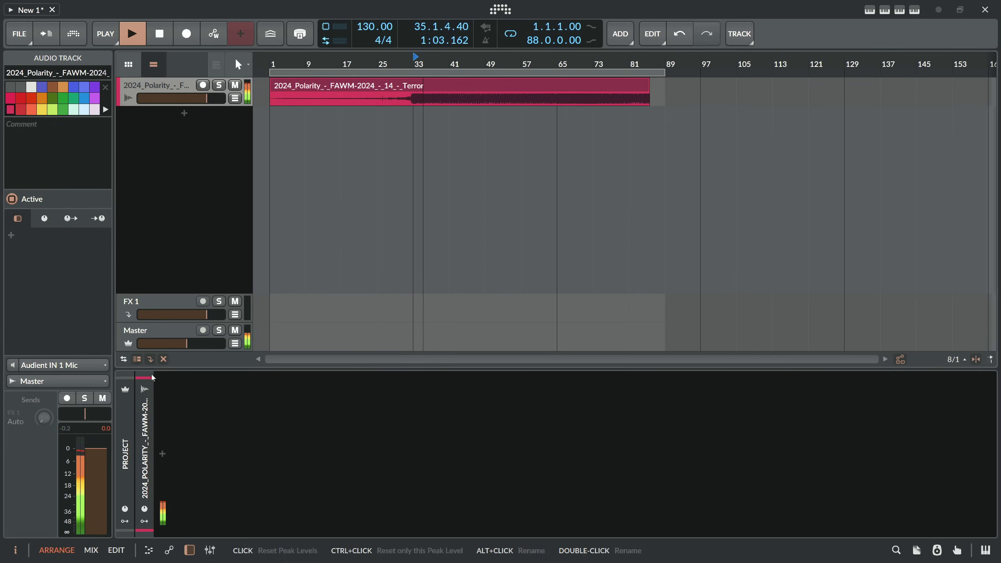
pyautogui.click(324, 84)
pyautogui.press('space')
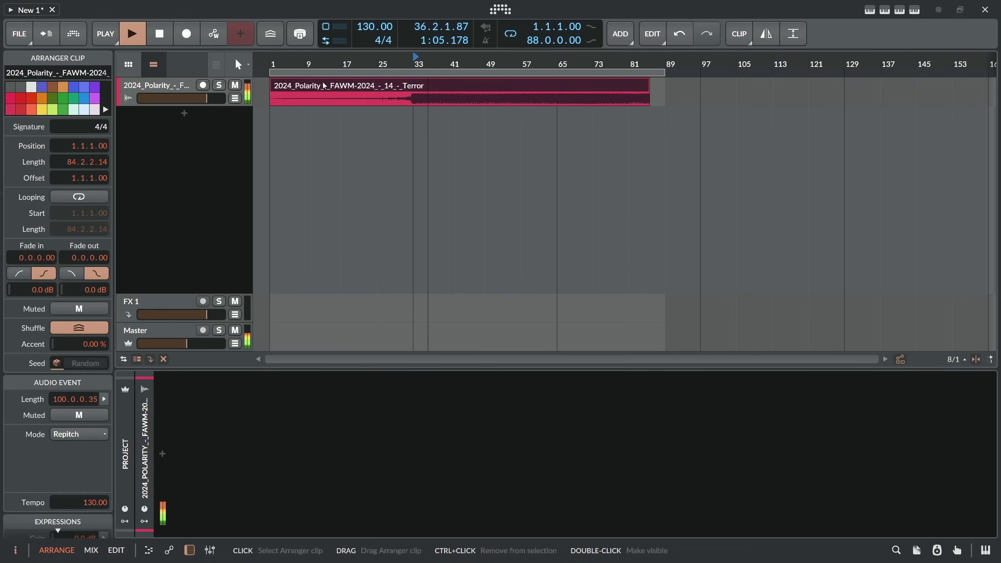
pyautogui.scroll(-5, 79, 256)
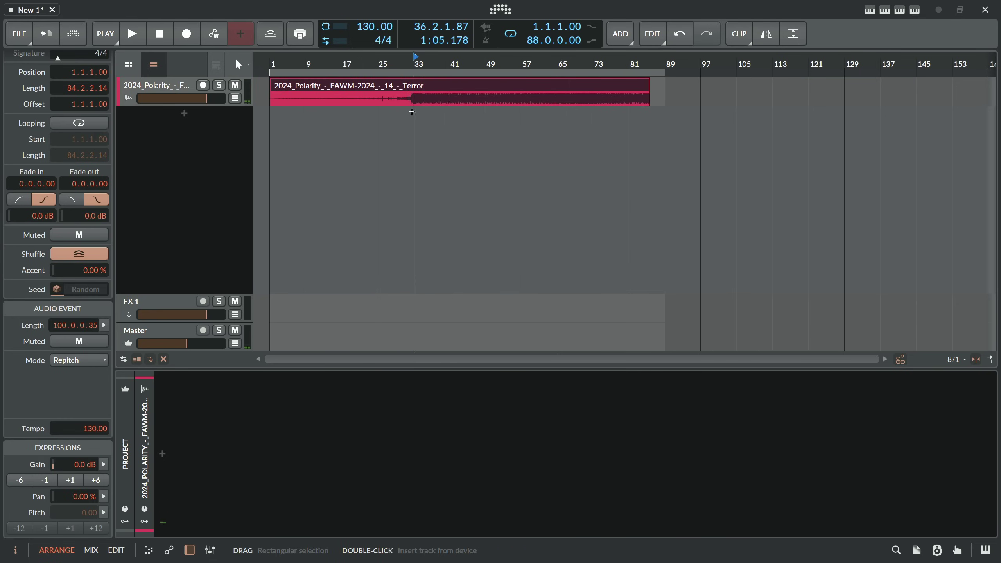
# Step: Play from bar 33 while dragging the clip's event tempo from 130.00 up to 145.07
pyautogui.press('Home')
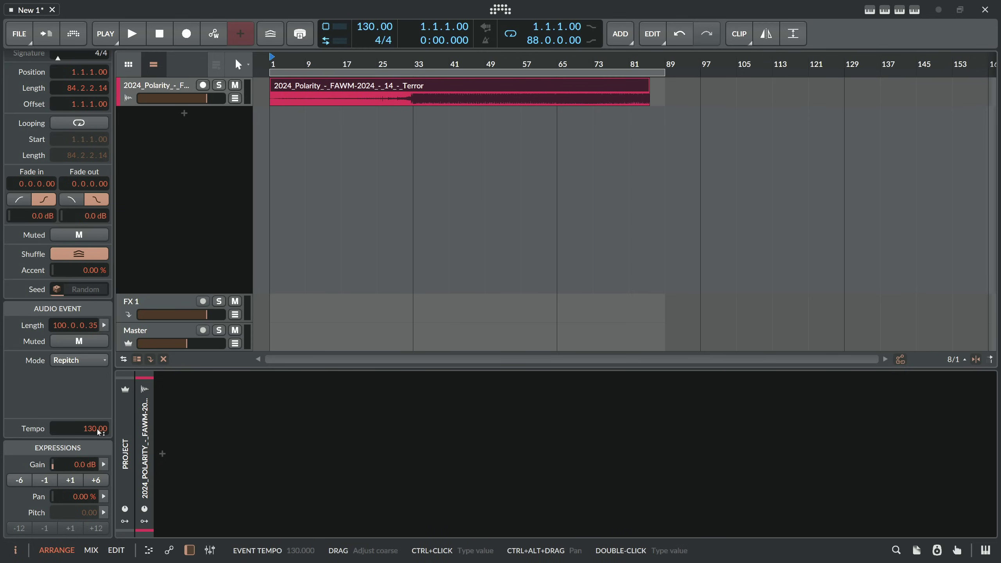
pyautogui.press('space')
pyautogui.click(414, 63)
pyautogui.moveTo(101, 431); pyautogui.dragTo(96, 432)
pyautogui.press('space')
pyautogui.press('space')
pyautogui.press('space')
pyautogui.click(434, 64)
pyautogui.press('space')
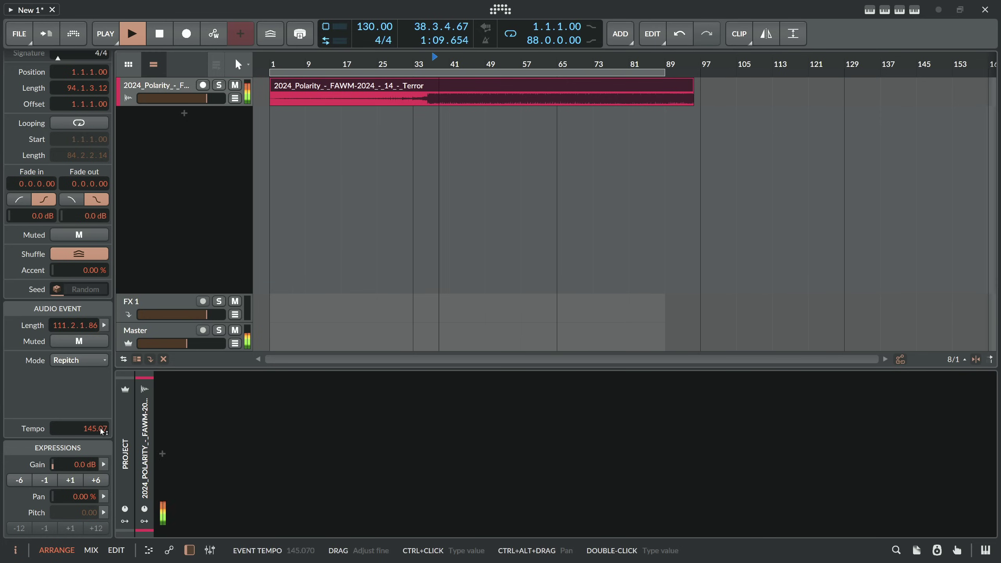
pyautogui.press('space')
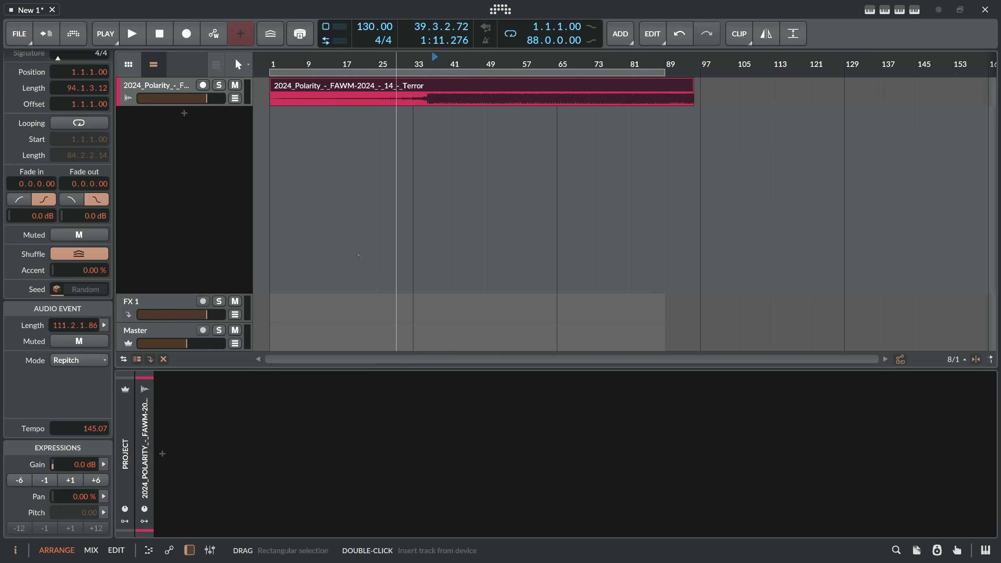
pyautogui.click(67, 360)
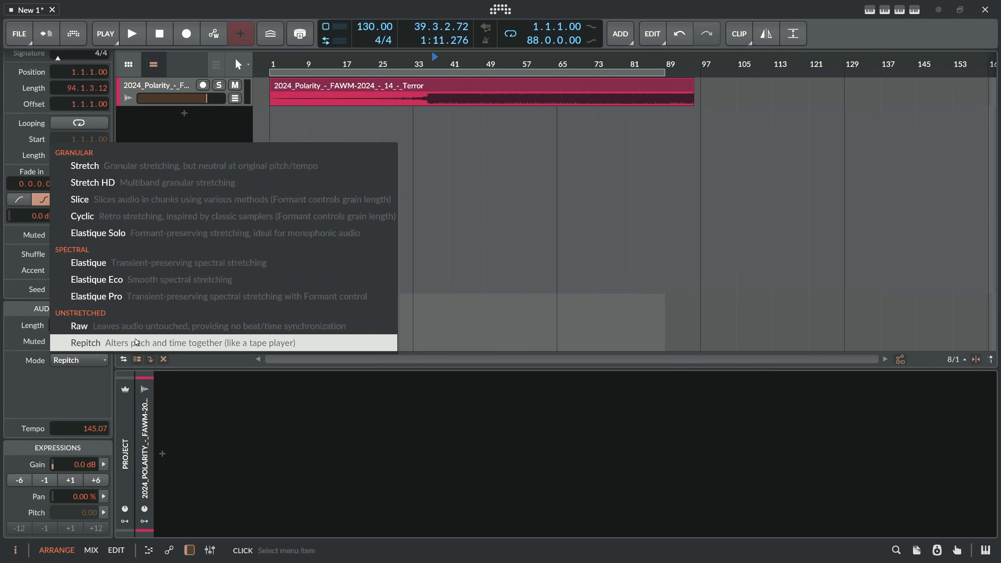
pyautogui.click(163, 411)
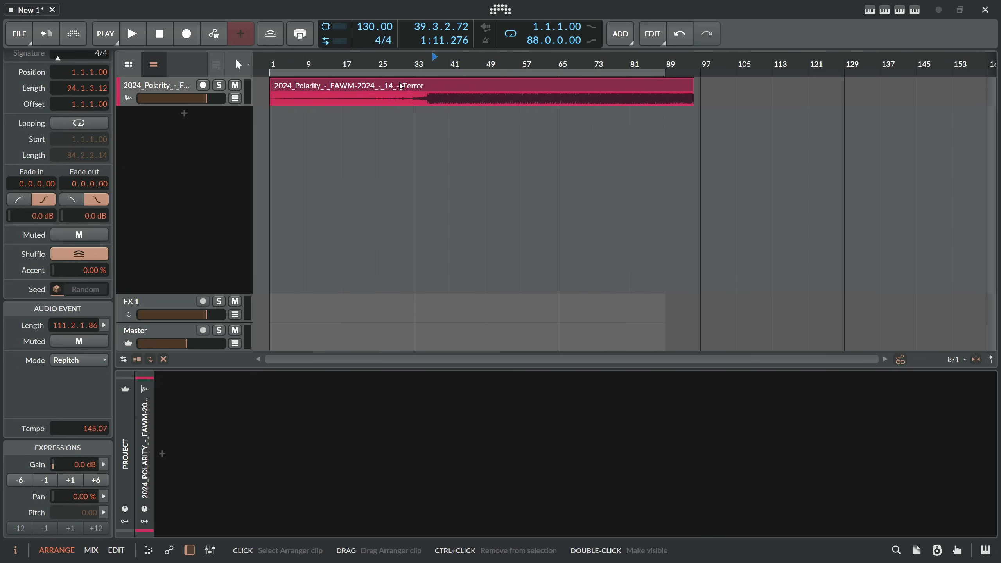
# Step: Deselect the clip, rewind to the song start, and delete the Terror audio track
pyautogui.click(284, 234)
pyautogui.press('Home')
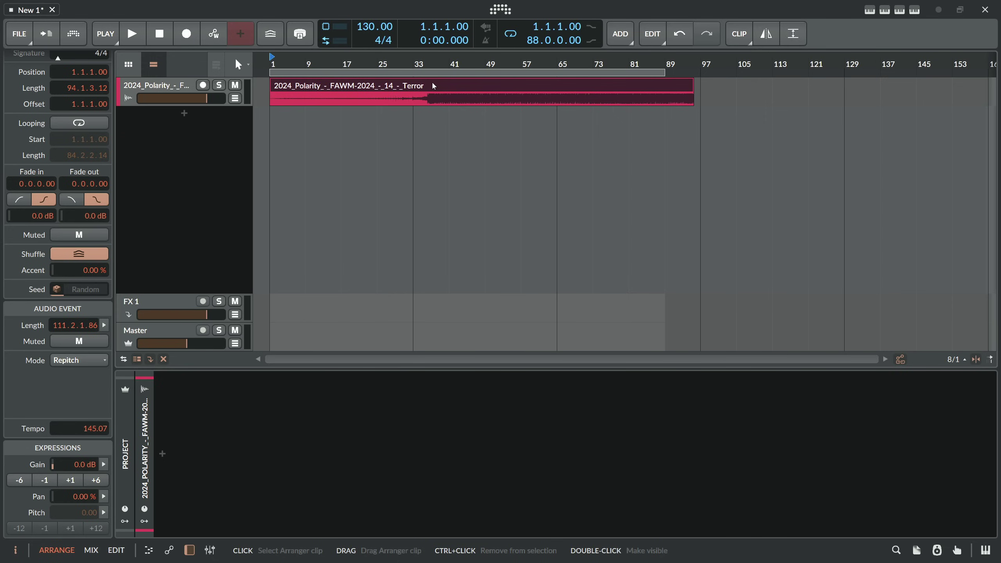
pyautogui.click(172, 86)
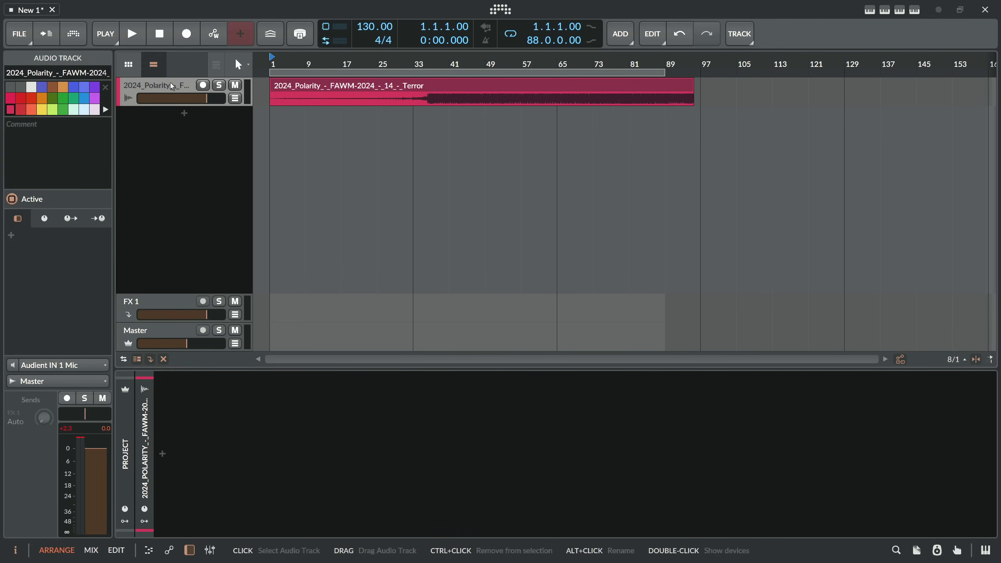
pyautogui.press('Delete')
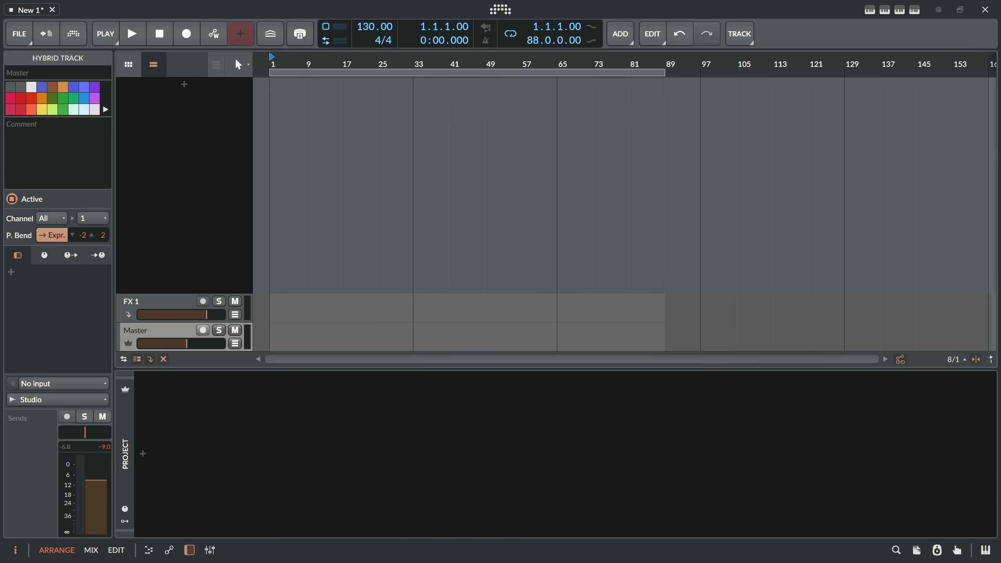
# Step: Bring up the Chrome release notes and highlight the Wavetable feature line under Beta 2
pyautogui.hotkey('alt', 'Tab')
pyautogui.scroll(1, 380, 186)
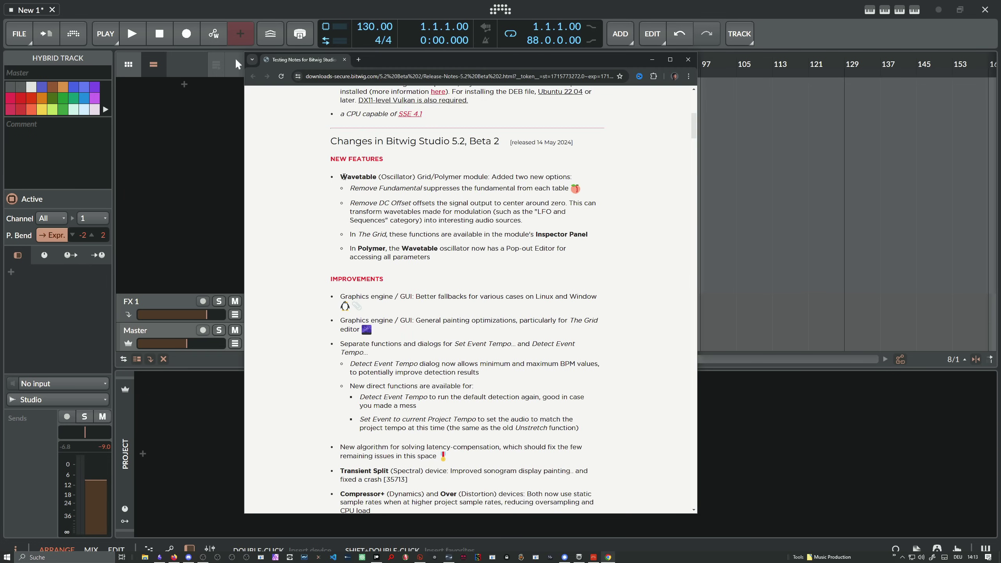
pyautogui.moveTo(341, 176); pyautogui.dragTo(444, 176)
pyautogui.click(387, 176)
# Step: Create a new instrument track loaded with the Polymer synth and open its Wavetable options
pyautogui.click(205, 128)
pyautogui.doubleClick(187, 90)
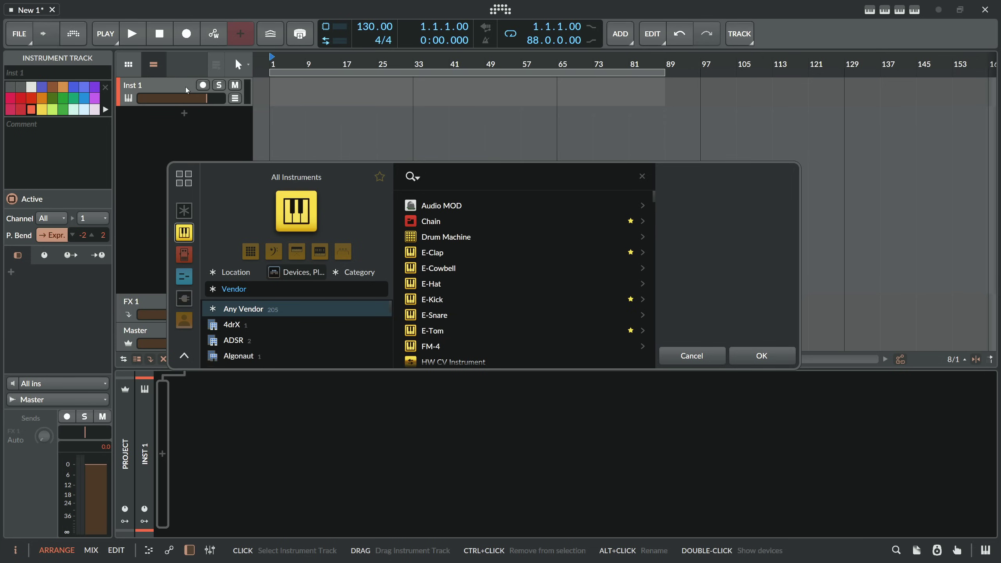
pyautogui.write('polymer')
pyautogui.press('Down')
pyautogui.press('Return')
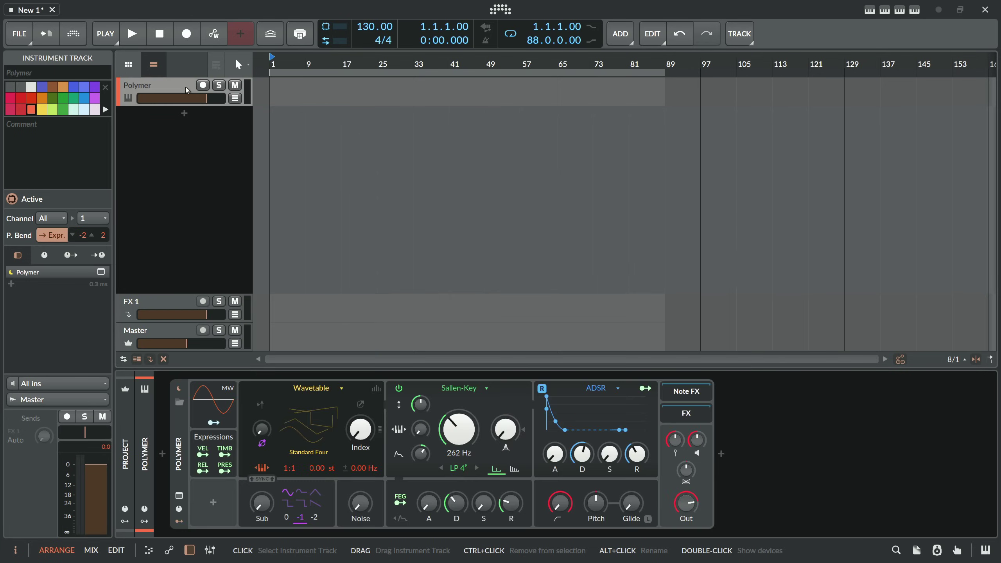
pyautogui.click(360, 405)
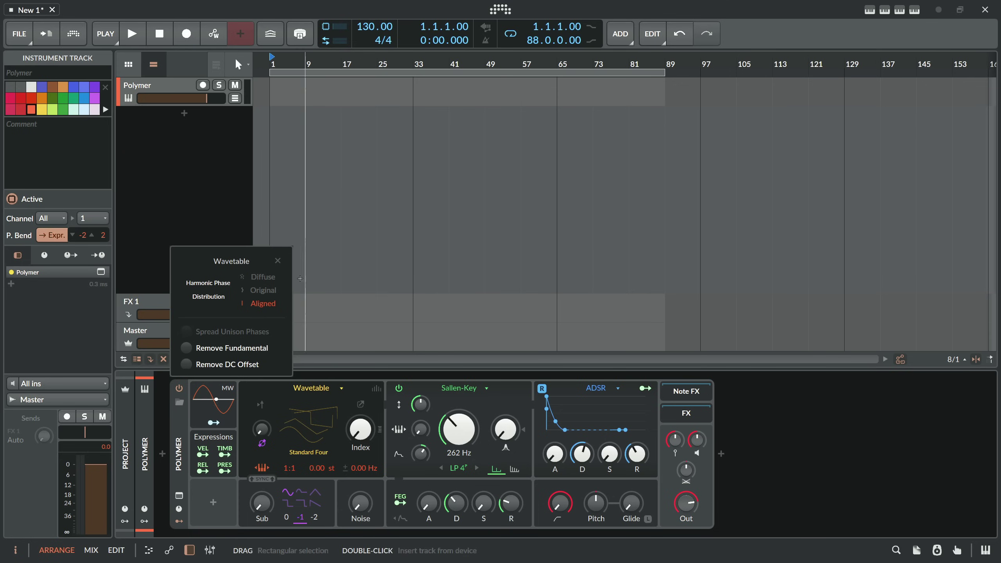
# Step: Insert a Spectrum analyzer after Polymer and pop it out into a large window
pyautogui.click(720, 455)
pyautogui.write('spec')
pyautogui.press('Return')
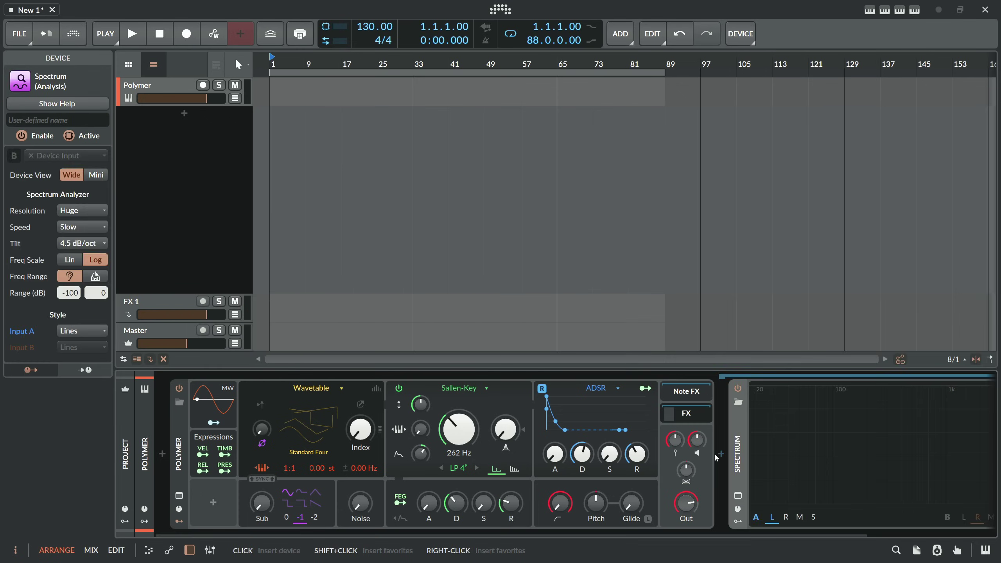
pyautogui.click(738, 495)
# Step: Arm the track, open the filter cutoff to 33.5 kHz and raise sustain to maximum
pyautogui.click(67, 416)
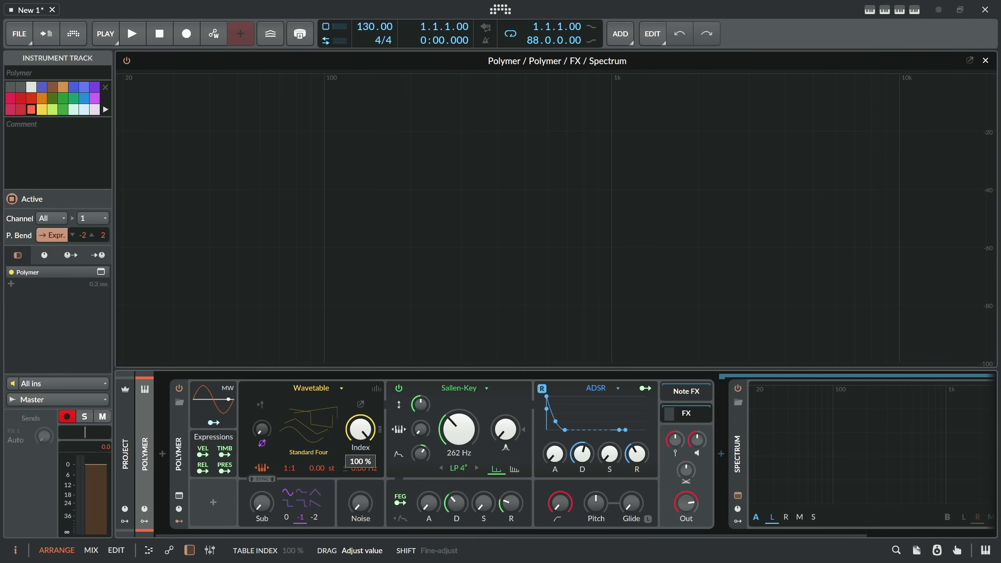
pyautogui.moveTo(457, 433); pyautogui.dragTo(457, 410)
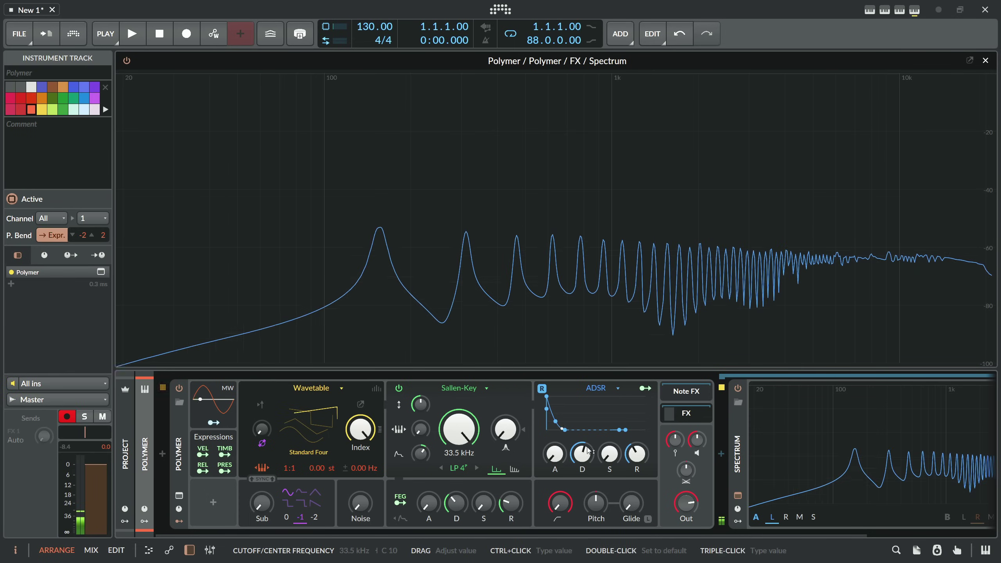
pyautogui.moveTo(609, 453); pyautogui.dragTo(610, 425)
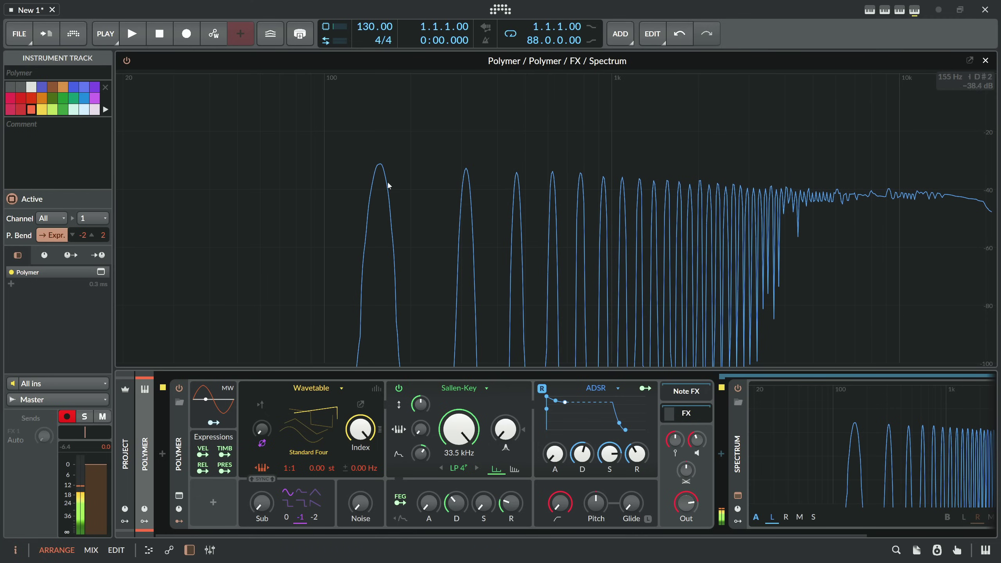
# Step: Turn on Remove Fundamental for the wavetable, then set Sub to octave 0 and raise its level
pyautogui.click(377, 393)
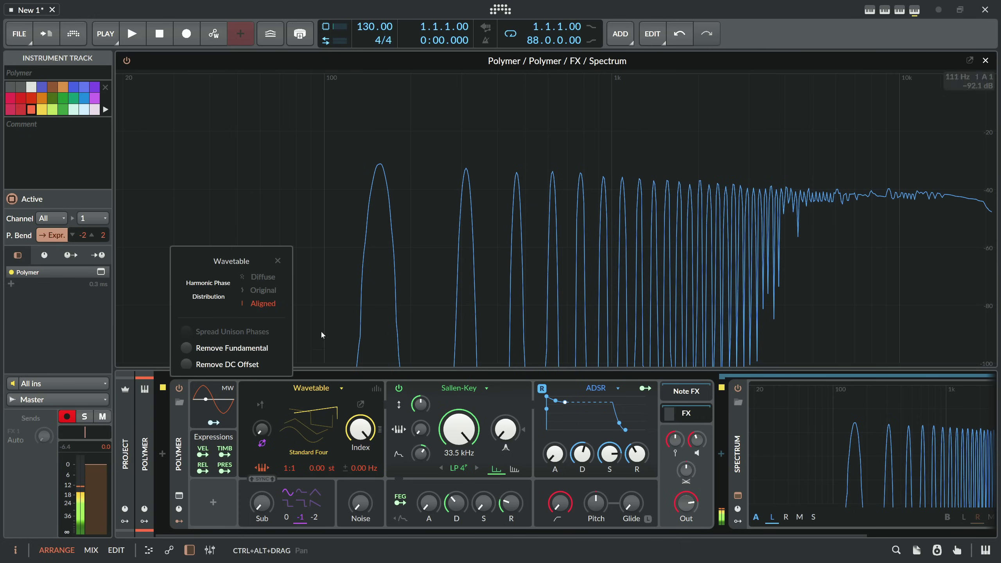
pyautogui.click(188, 349)
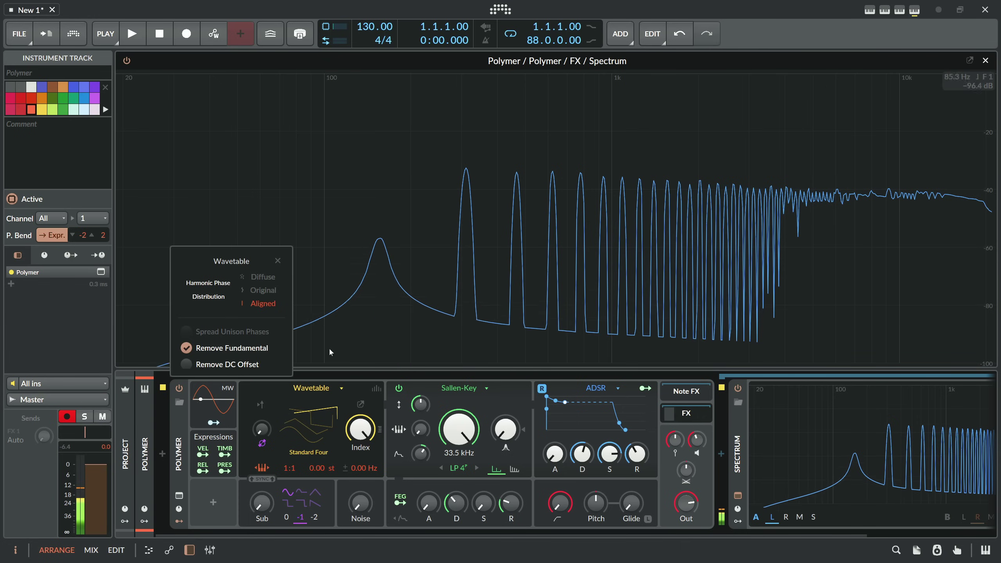
pyautogui.click(186, 348)
pyautogui.click(187, 349)
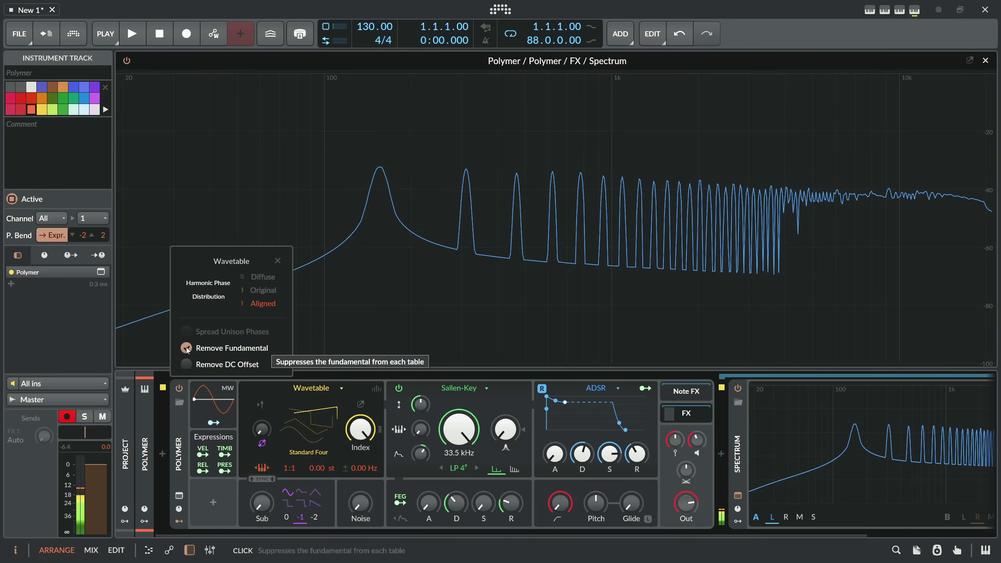
pyautogui.click(278, 261)
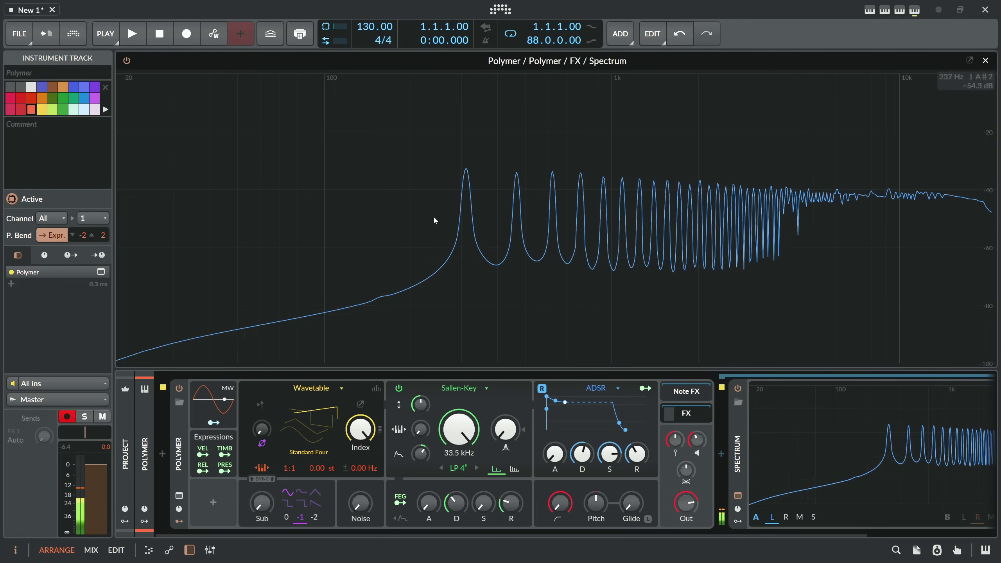
pyautogui.click(294, 523)
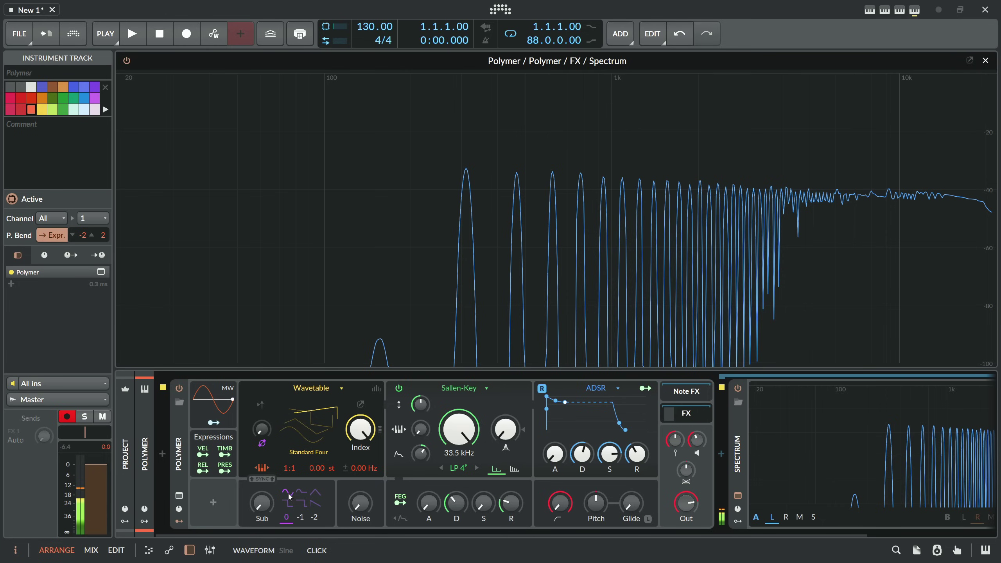
pyautogui.moveTo(262, 504); pyautogui.dragTo(261, 471)
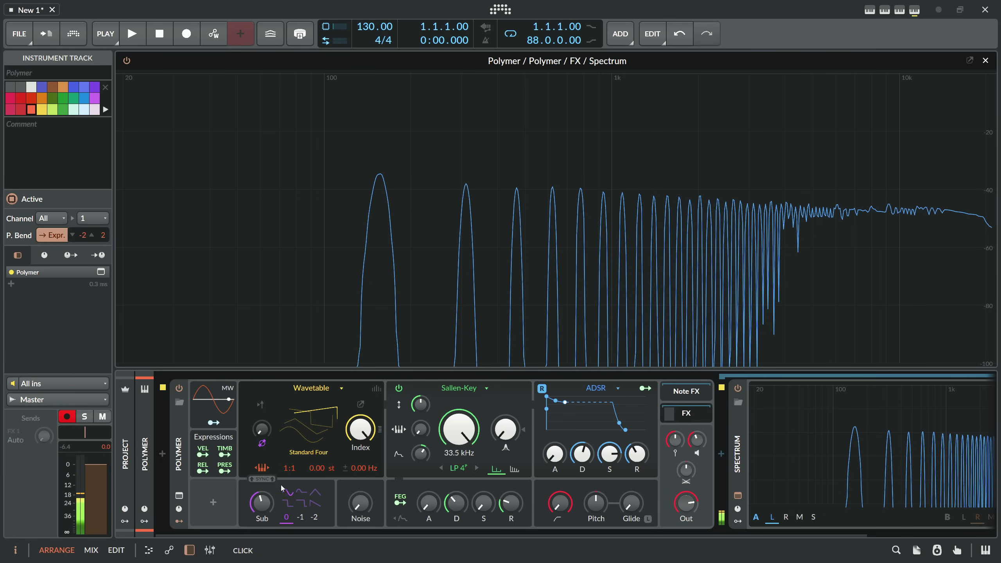
# Step: Set Polymer's unison mode to Fat, ease the detune down and widen the stereo detune spread
pyautogui.click(376, 388)
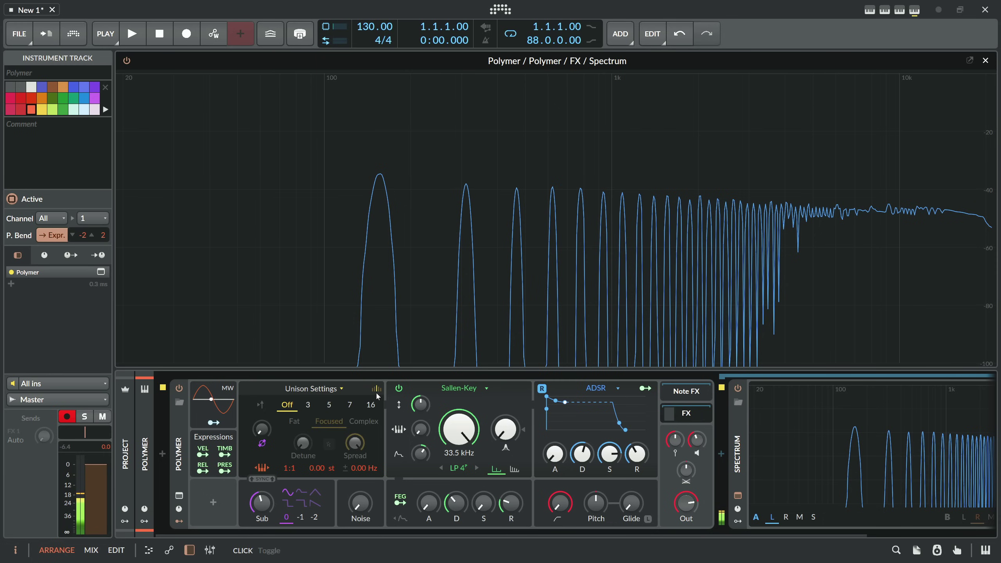
pyautogui.click(371, 404)
pyautogui.click(298, 426)
pyautogui.moveTo(302, 442)
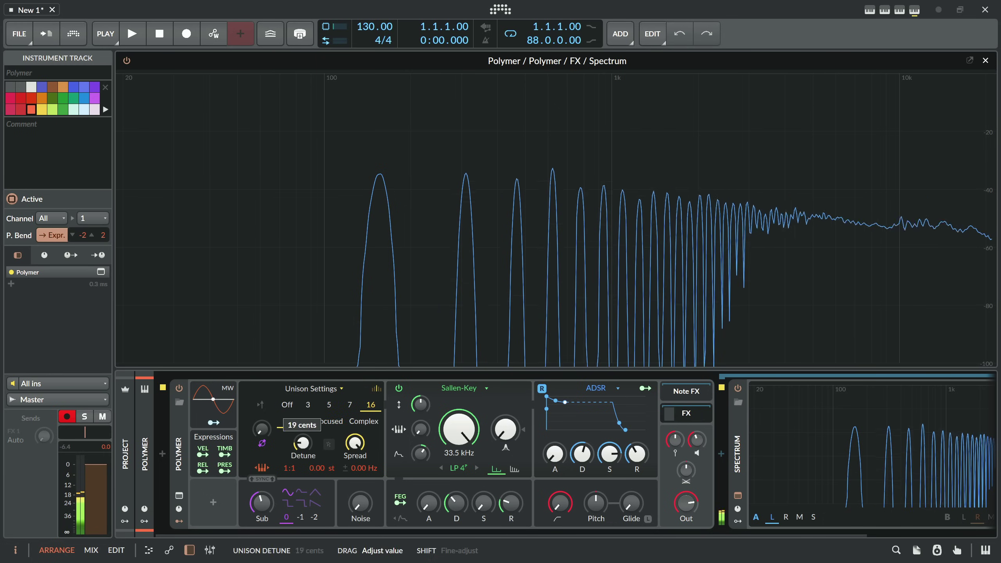
pyautogui.moveTo(302, 442); pyautogui.dragTo(302, 440)
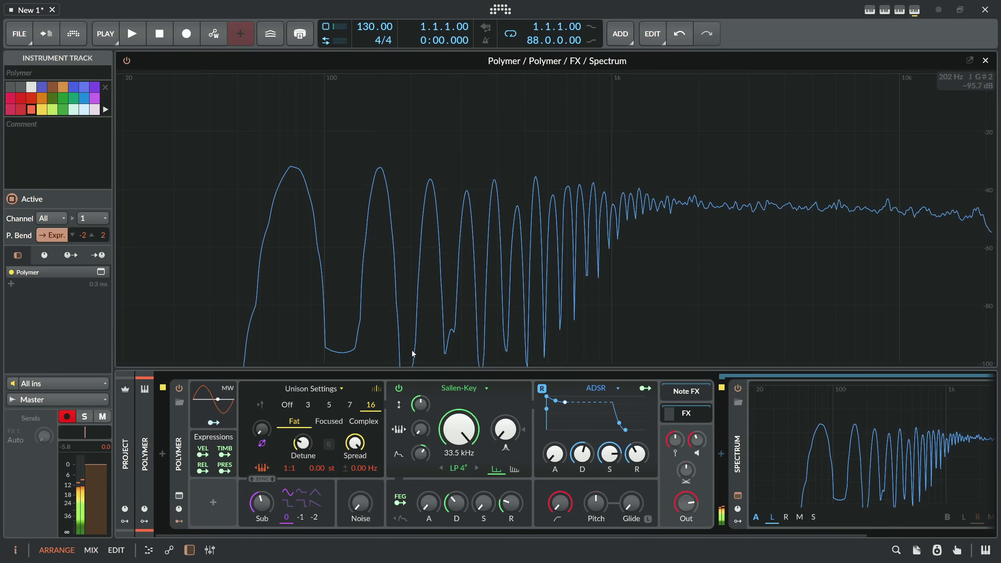
pyautogui.click(376, 389)
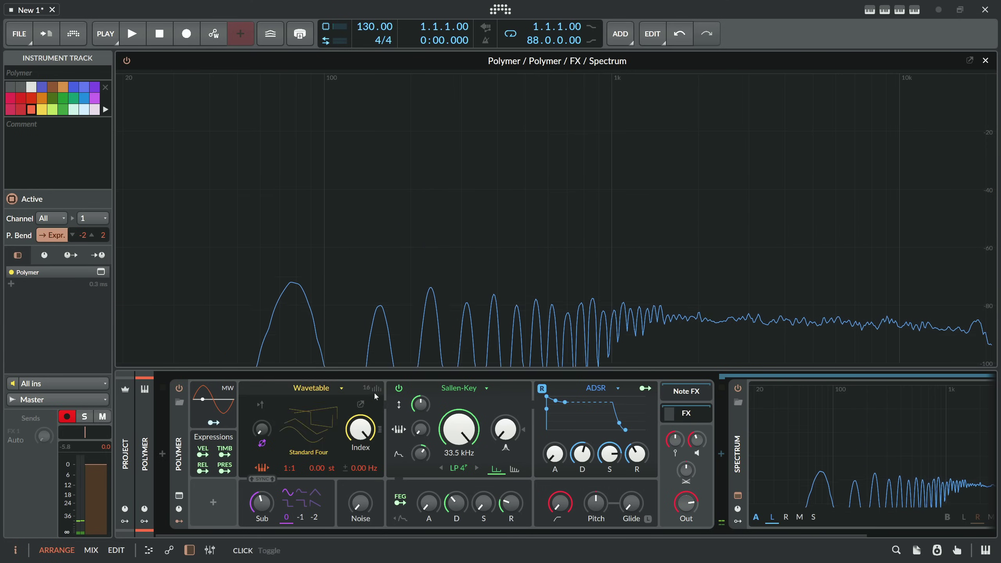
pyautogui.click(375, 389)
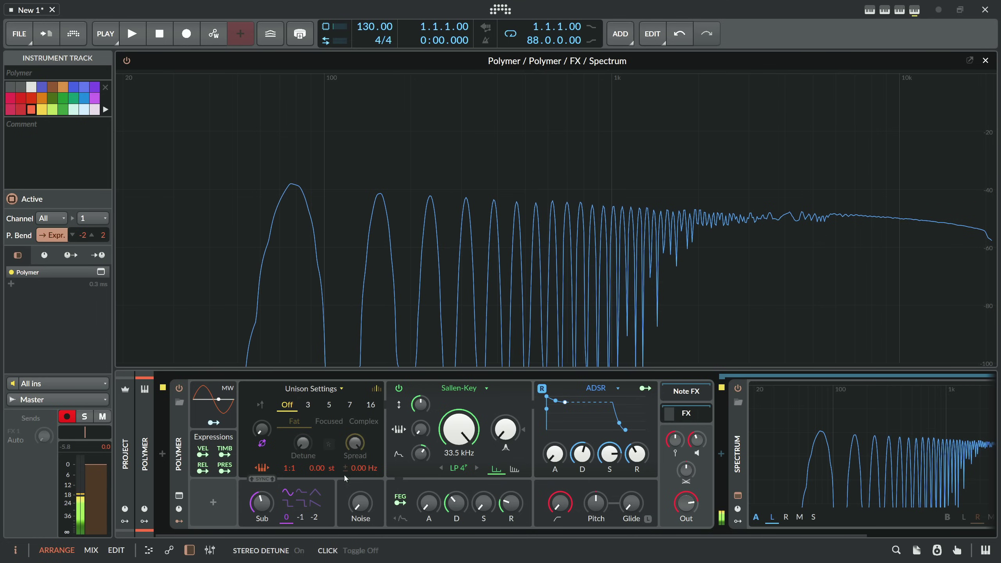
pyautogui.moveTo(345, 479)
pyautogui.mouseDown()
pyautogui.moveTo(345, 426)
pyautogui.moveTo(353, 472)
pyautogui.mouseUp()
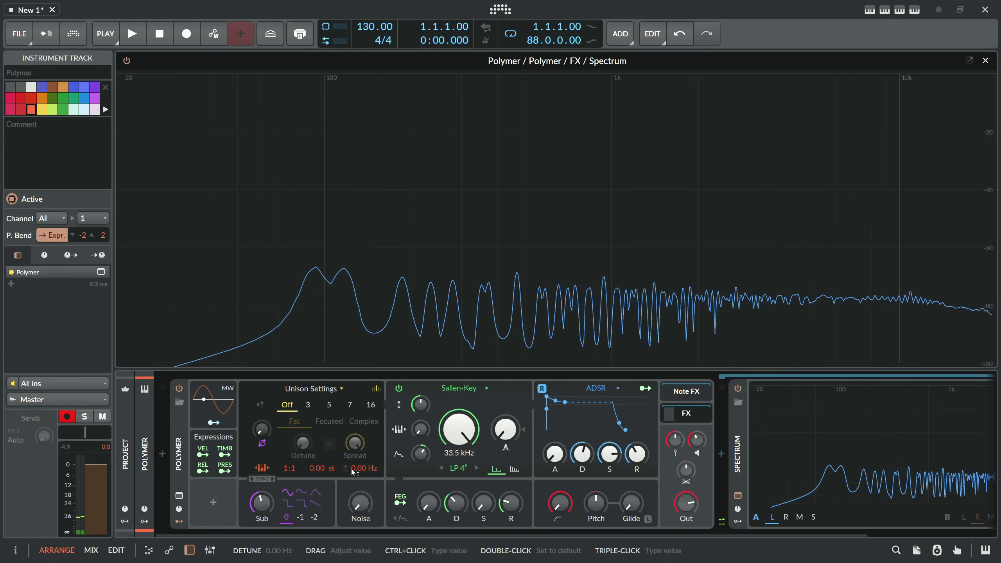
# Step: Set unison to three voices with more detune, raise Sub to 51.1 %, and reopen the Wavetable options
pyautogui.click(308, 404)
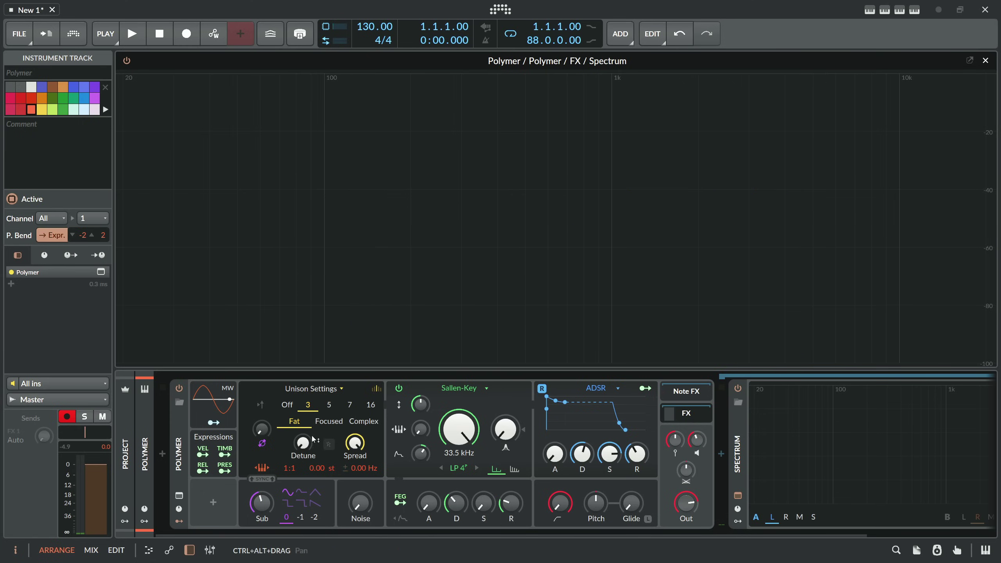
pyautogui.moveTo(315, 441)
pyautogui.mouseDown()
pyautogui.moveTo(315, 418)
pyautogui.moveTo(302, 445)
pyautogui.moveTo(302, 434)
pyautogui.mouseUp()
pyautogui.moveTo(262, 504); pyautogui.dragTo(262, 500)
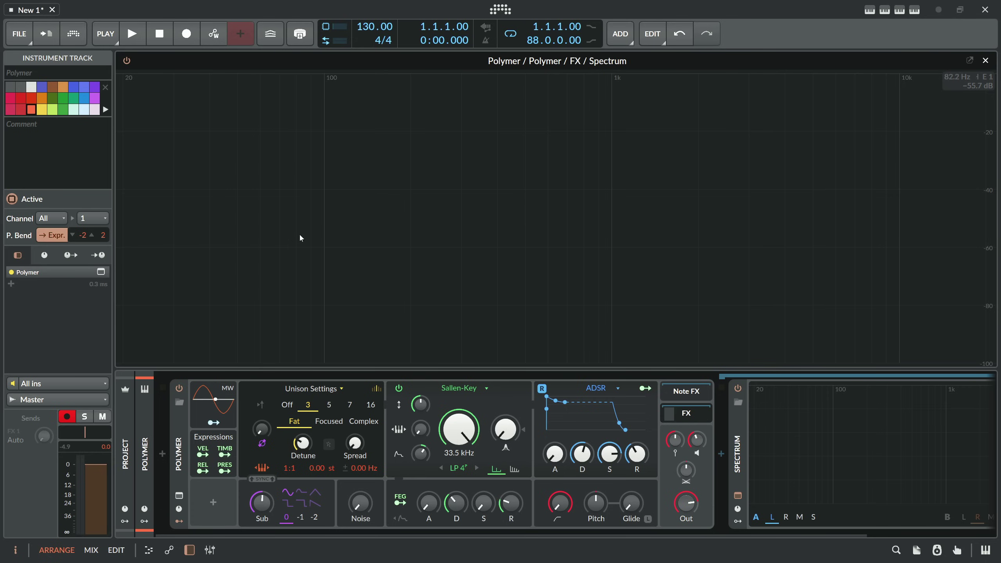
pyautogui.click(377, 388)
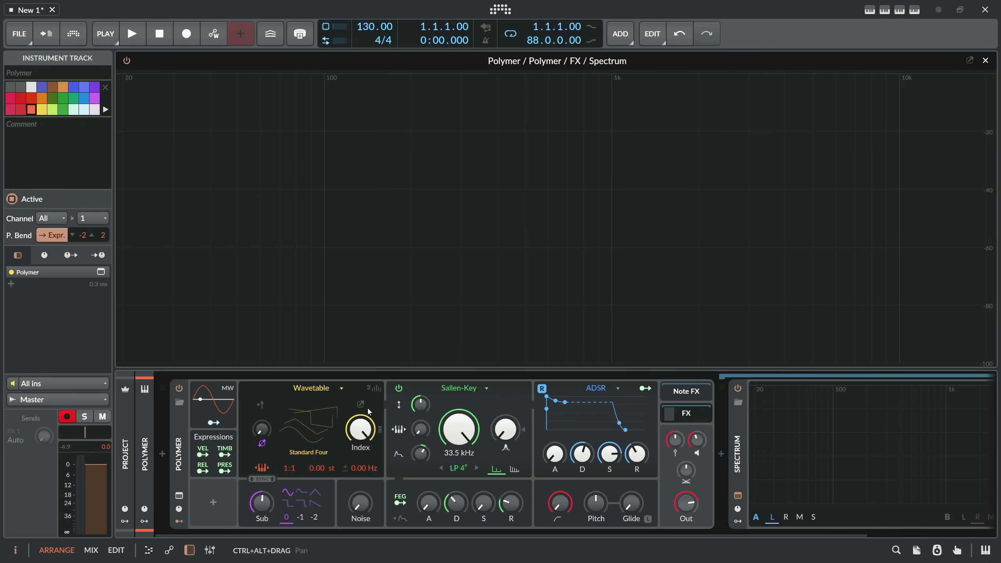
pyautogui.click(360, 406)
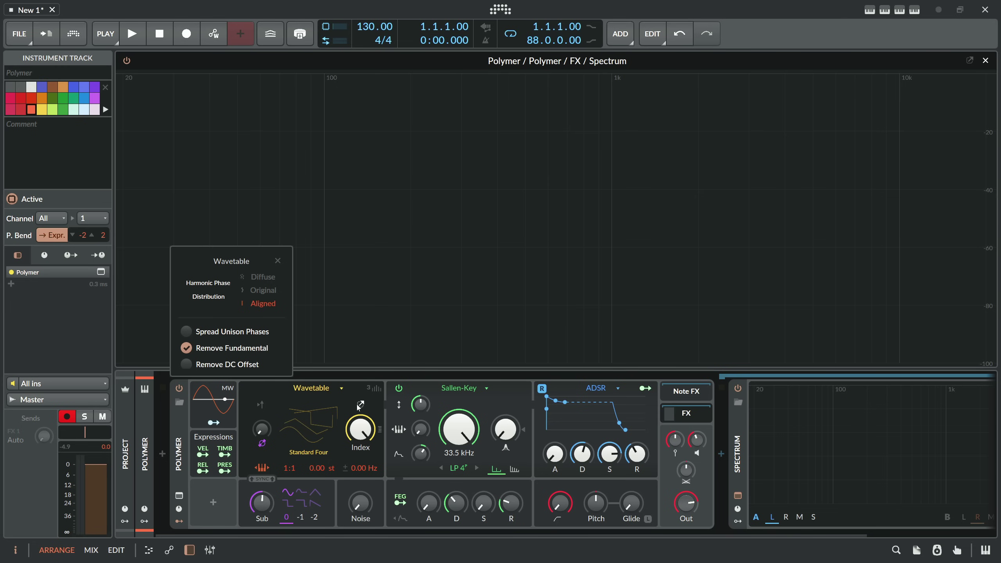
pyautogui.click(317, 419)
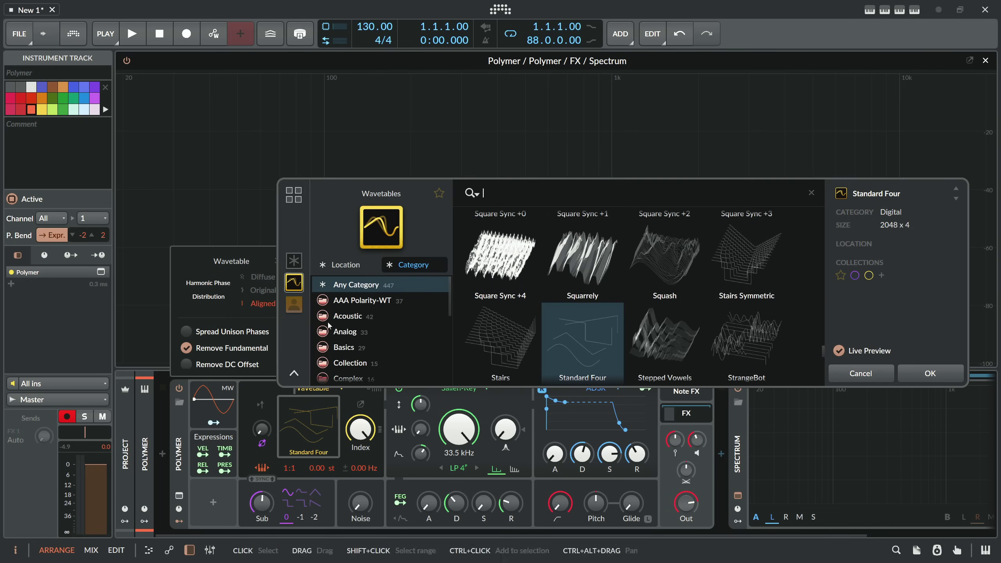
pyautogui.moveTo(313, 309); pyautogui.dragTo(277, 275)
pyautogui.moveTo(352, 216); pyautogui.dragTo(404, 234)
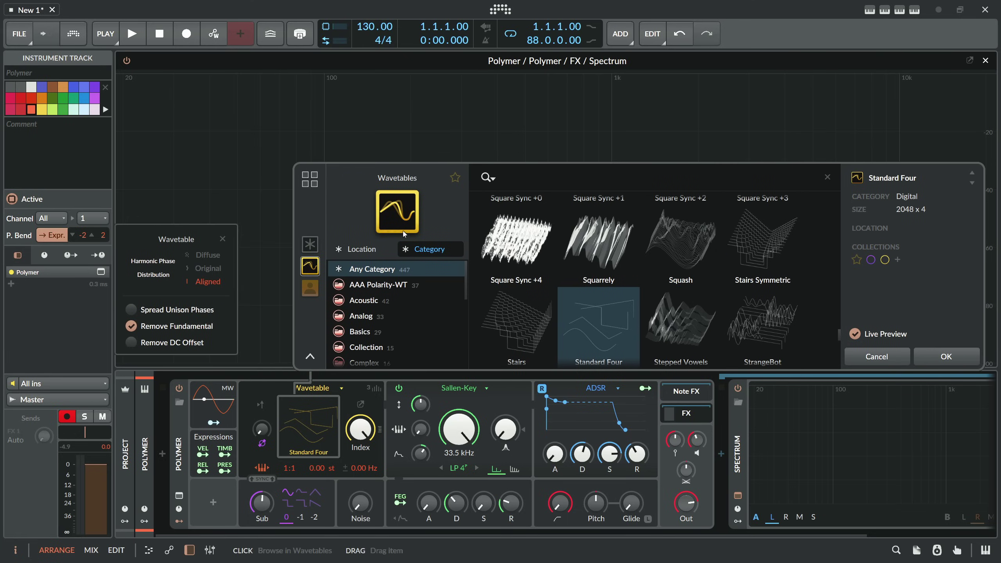
pyautogui.click(877, 356)
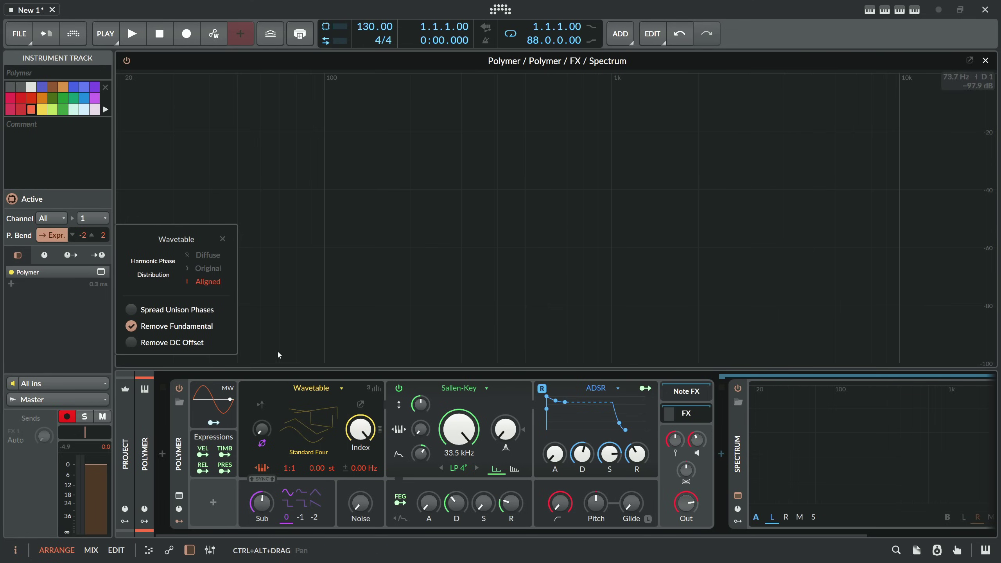
pyautogui.moveTo(150, 238); pyautogui.dragTo(219, 261)
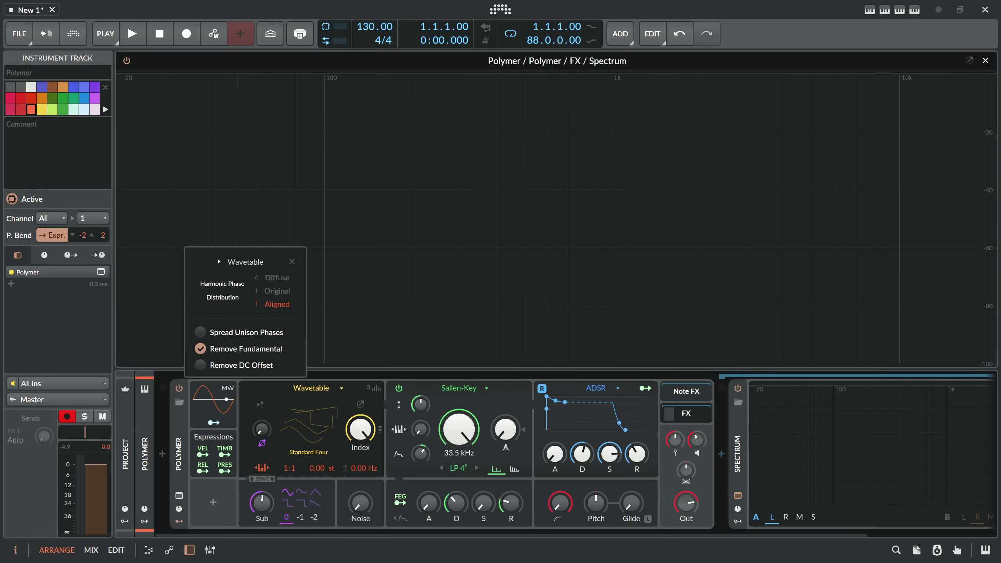
pyautogui.click(292, 262)
pyautogui.click(191, 434)
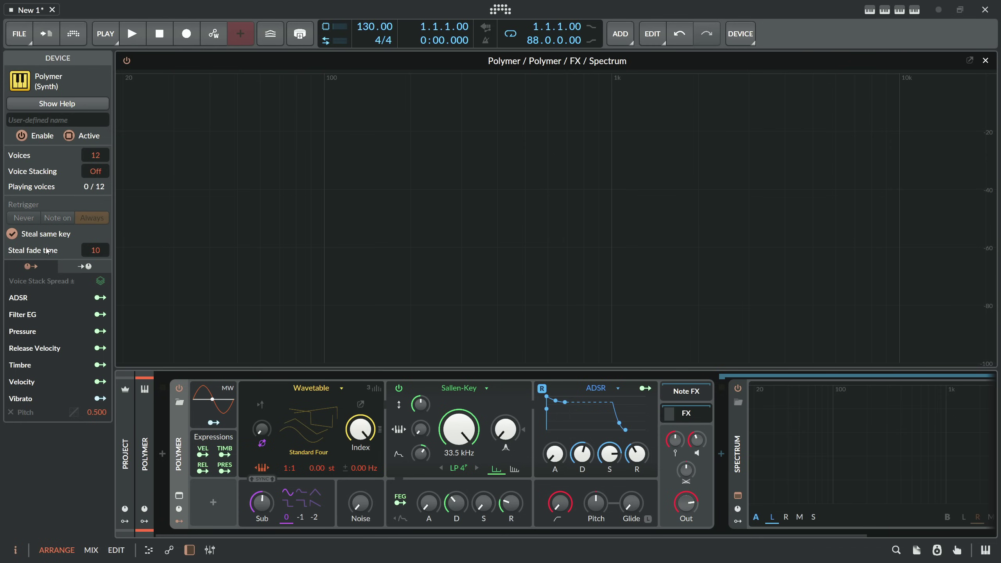
# Step: Open the Wavetable options pop-up from the oscillator header
pyautogui.click(338, 383)
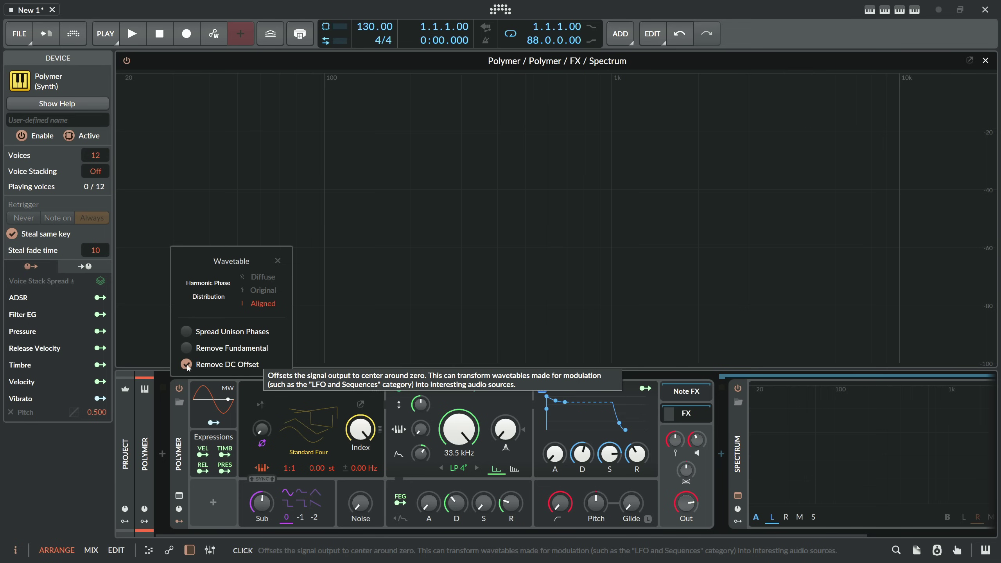
# Step: Open the wavetable browser and look through the Harmonics, Instrument and Noise categories
pyautogui.click(308, 414)
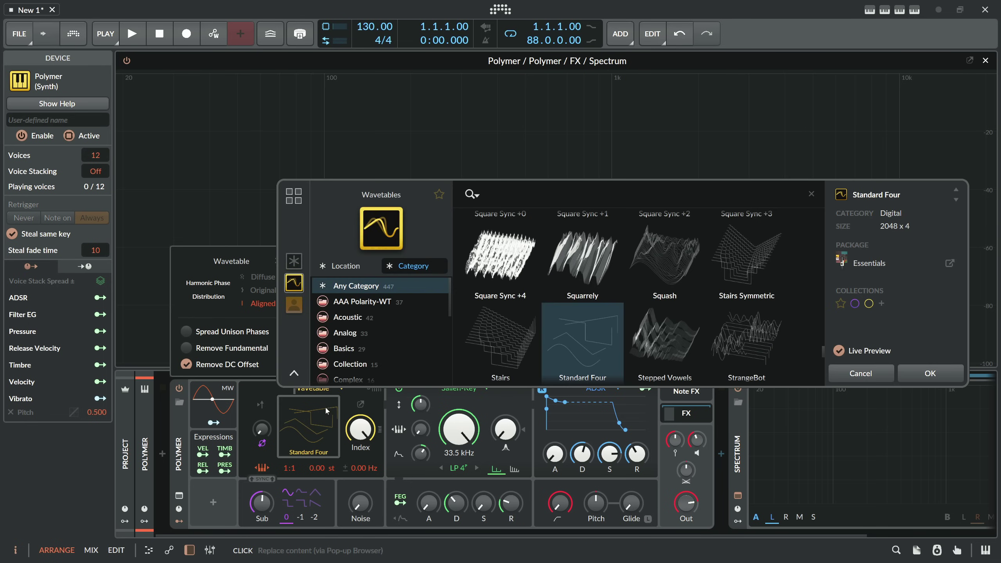
pyautogui.scroll(-3, 412, 320)
pyautogui.scroll(-3, 411, 320)
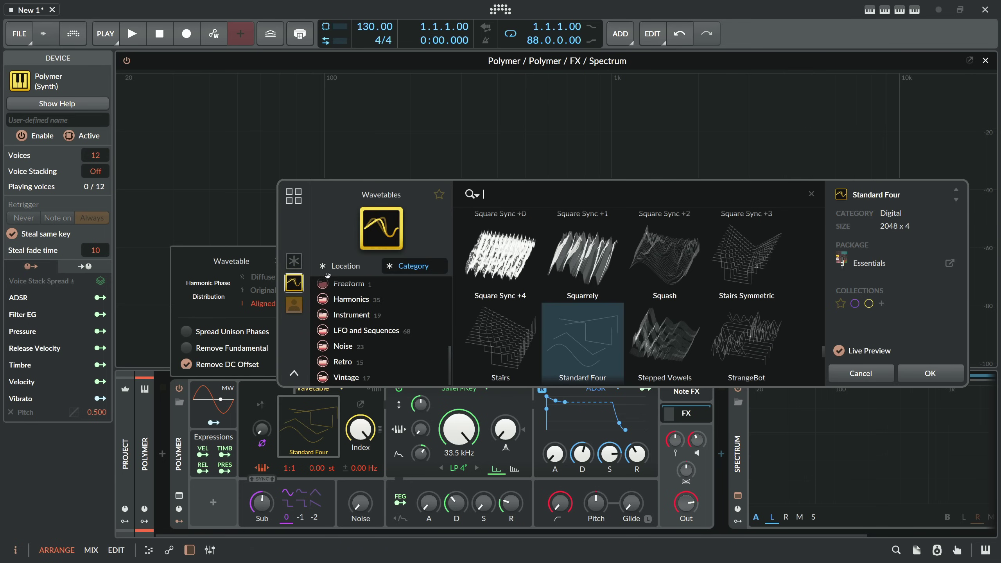
pyautogui.click(355, 300)
pyautogui.click(365, 316)
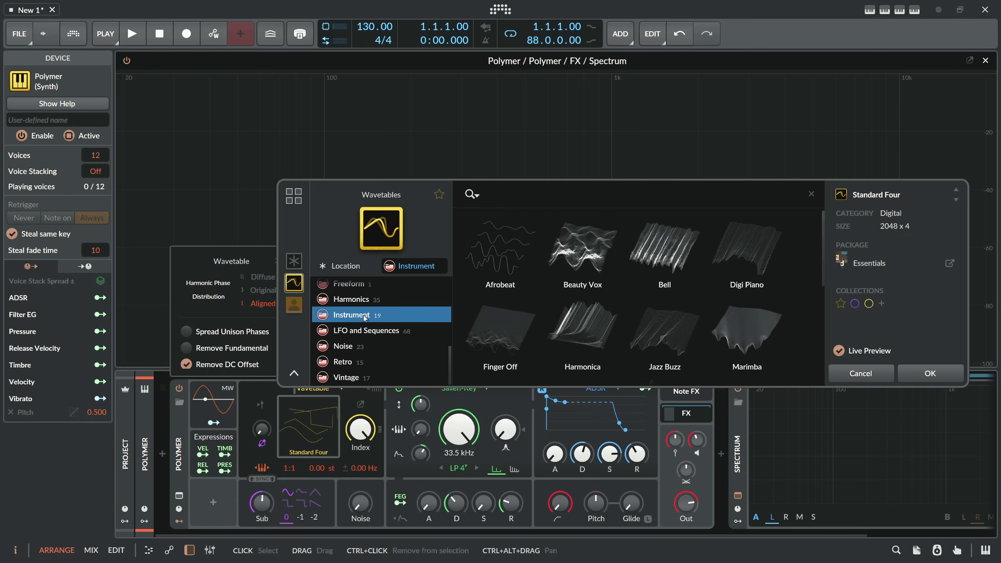
pyautogui.click(365, 346)
pyautogui.scroll(6, 358, 355)
pyautogui.scroll(3, 356, 362)
pyautogui.scroll(-8, 360, 356)
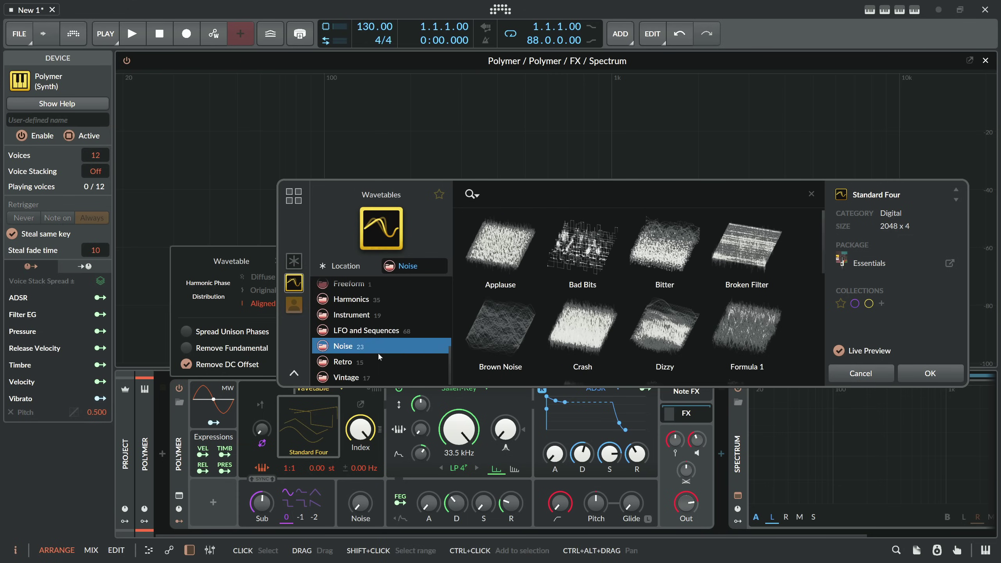
pyautogui.click(430, 266)
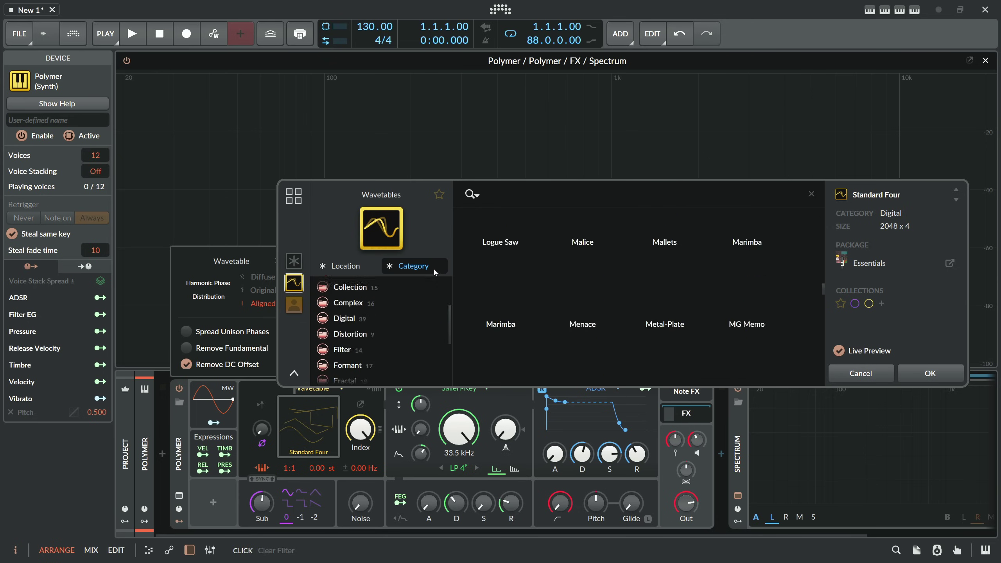
pyautogui.scroll(-8, 369, 315)
# Step: Load Euclidean Env 3 Uni from LFO and Sequences and reset the Index to 0%
pyautogui.click(368, 331)
pyautogui.click(586, 334)
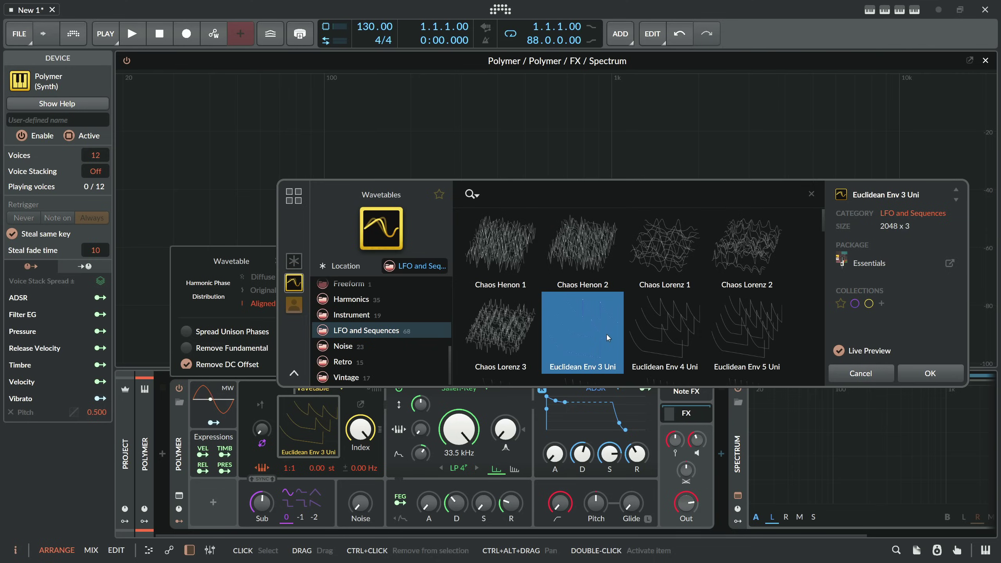
pyautogui.click(930, 373)
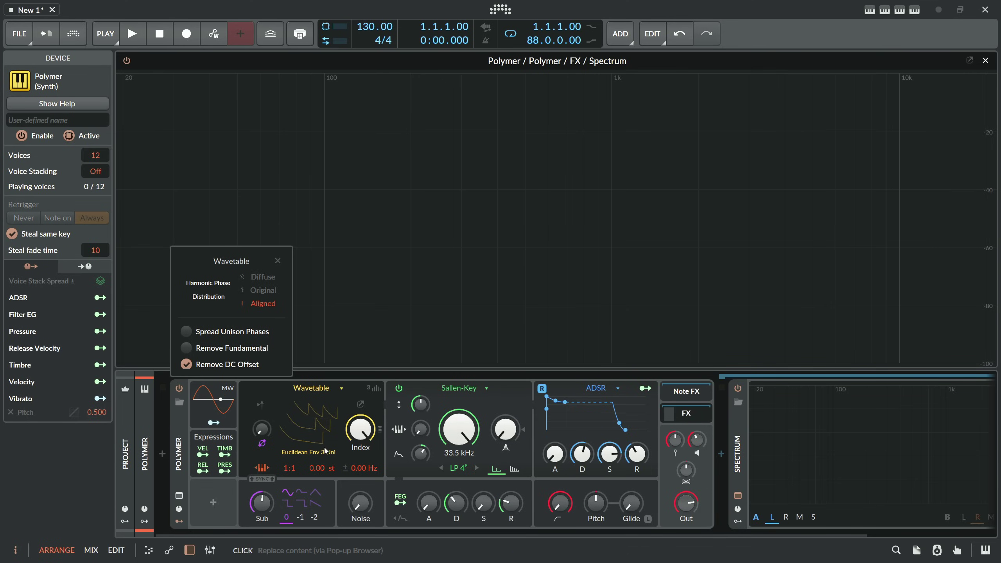
pyautogui.doubleClick(357, 423)
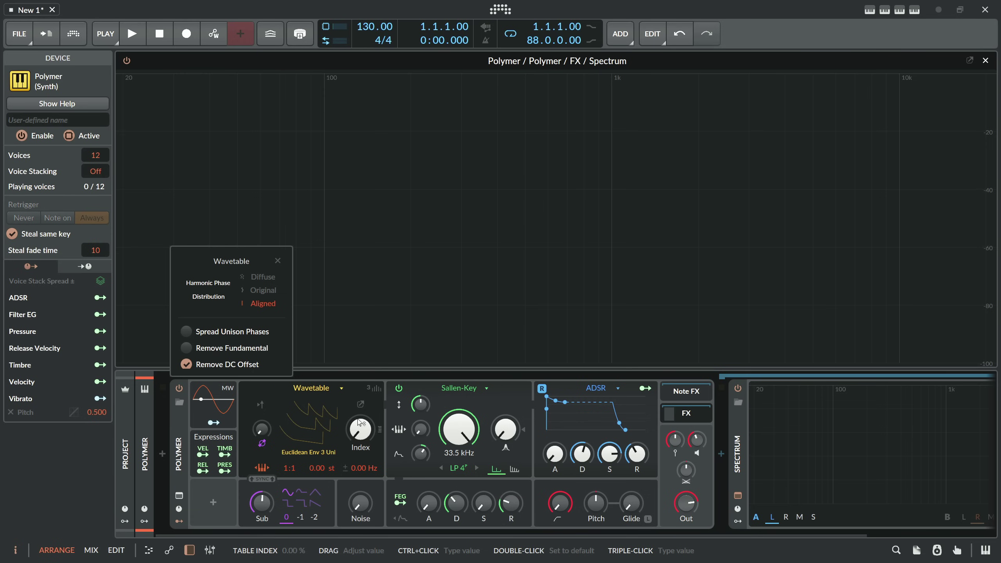
# Step: Toggle Remove DC Offset off and on to compare the Spectrum display
pyautogui.click(186, 365)
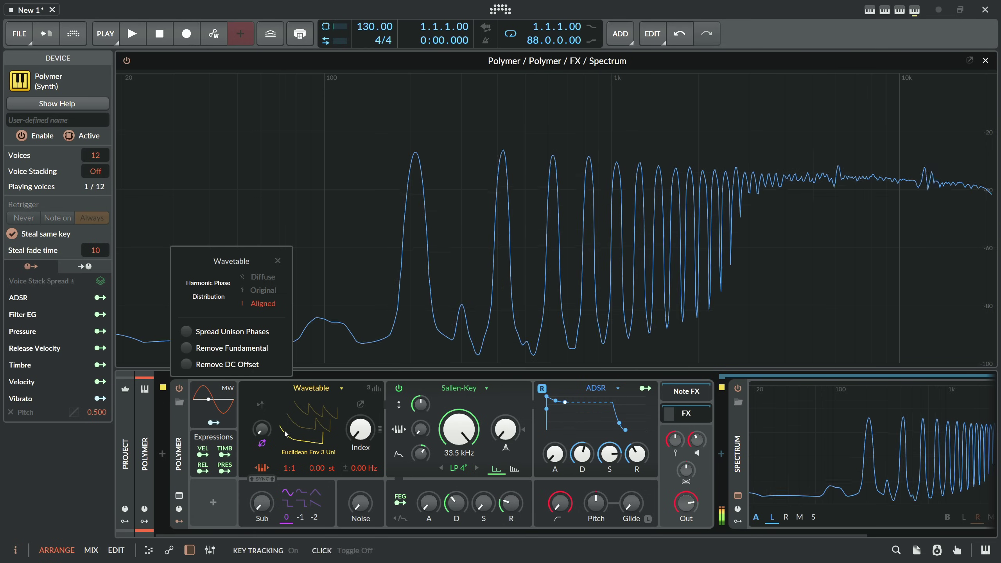
pyautogui.click(188, 364)
pyautogui.click(188, 364)
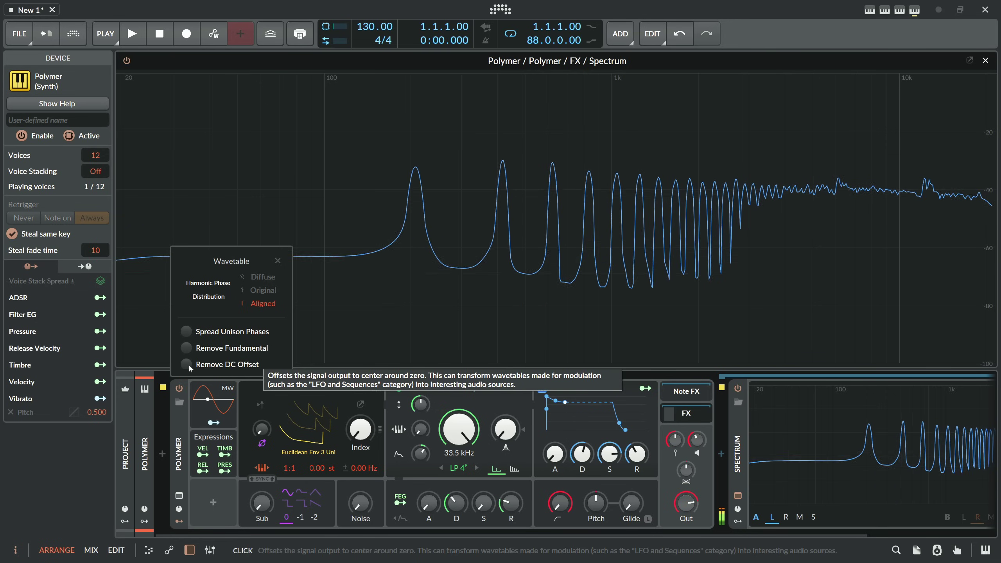
pyautogui.click(189, 364)
# Step: Load a Euclidean Wobble wavetable, turn Remove DC Offset off, and close the Wavetable options
pyautogui.click(299, 416)
pyautogui.scroll(-5, 624, 292)
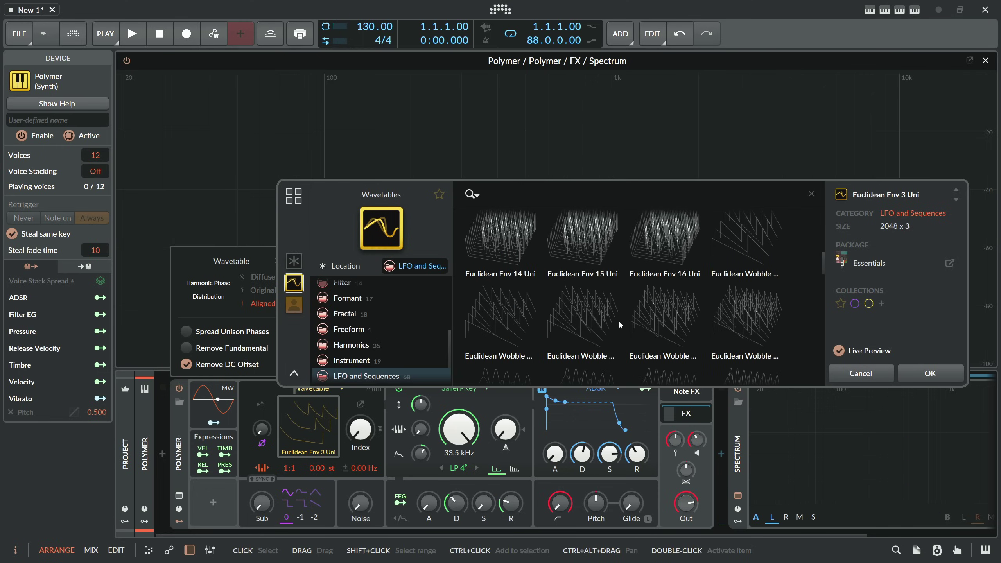
pyautogui.doubleClick(738, 248)
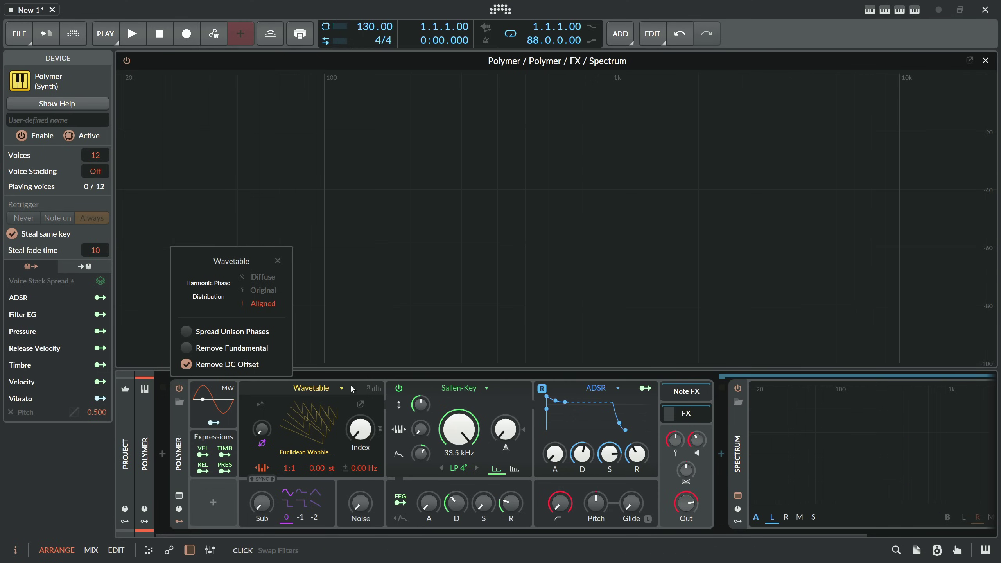
pyautogui.click(186, 364)
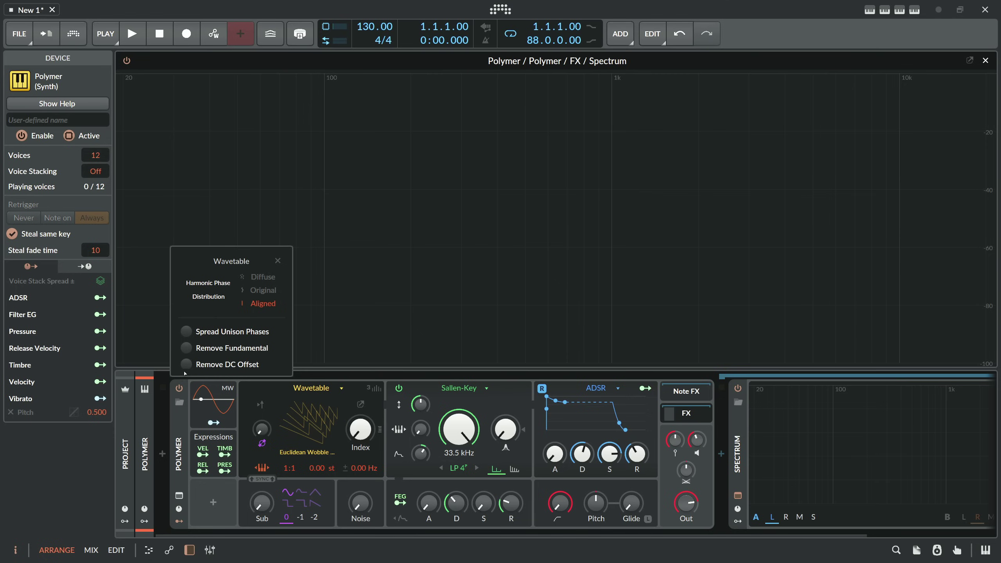
pyautogui.click(282, 266)
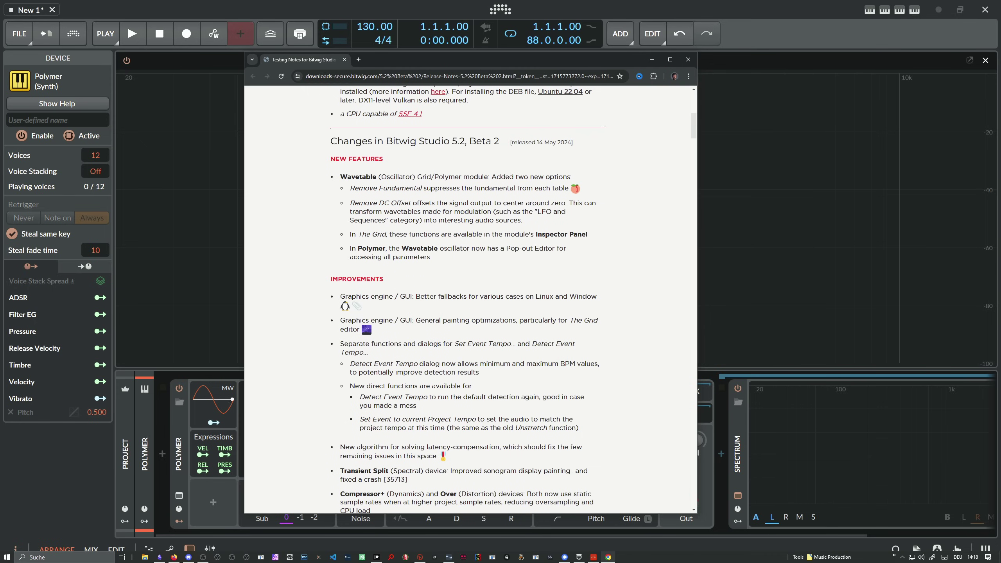
# Step: Bring up Chrome and scroll the release notes to the 'Changes in Bitwig Studio 5.2, Beta 2' section
pyautogui.hotkey('alt', 'Tab')
pyautogui.scroll(1, 442, 361)
pyautogui.scroll(8, 443, 360)
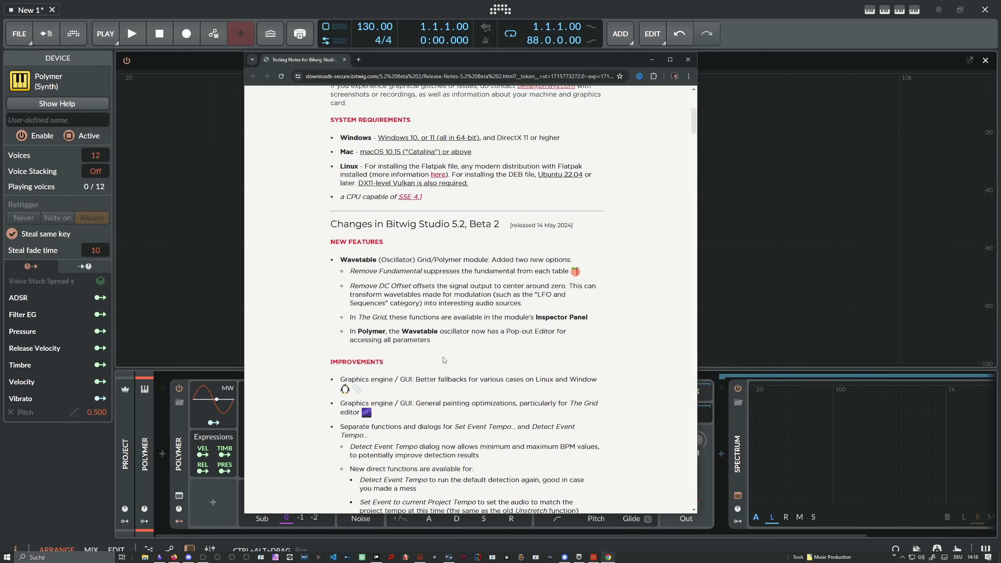
pyautogui.scroll(-9, 443, 357)
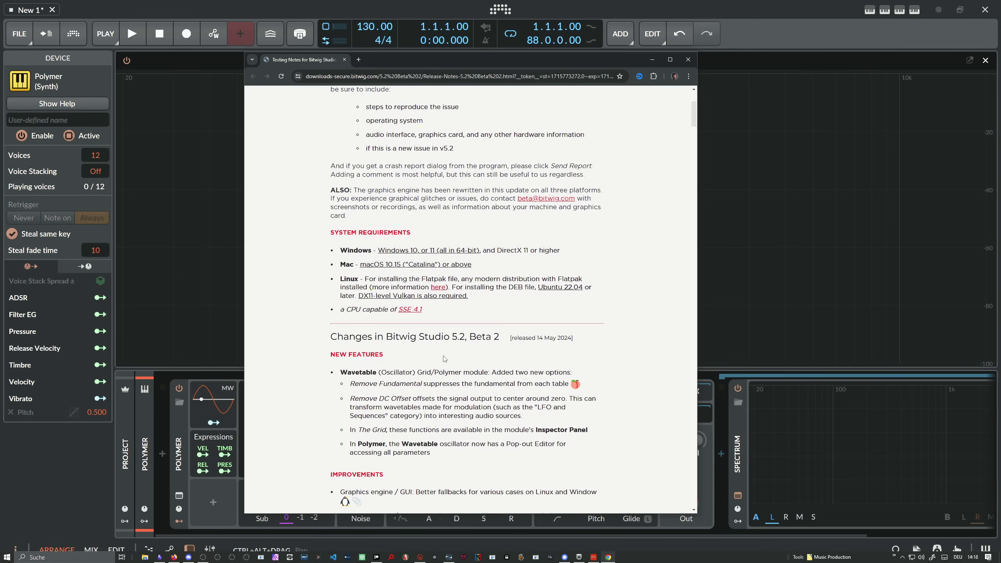
pyautogui.scroll(-4, 444, 357)
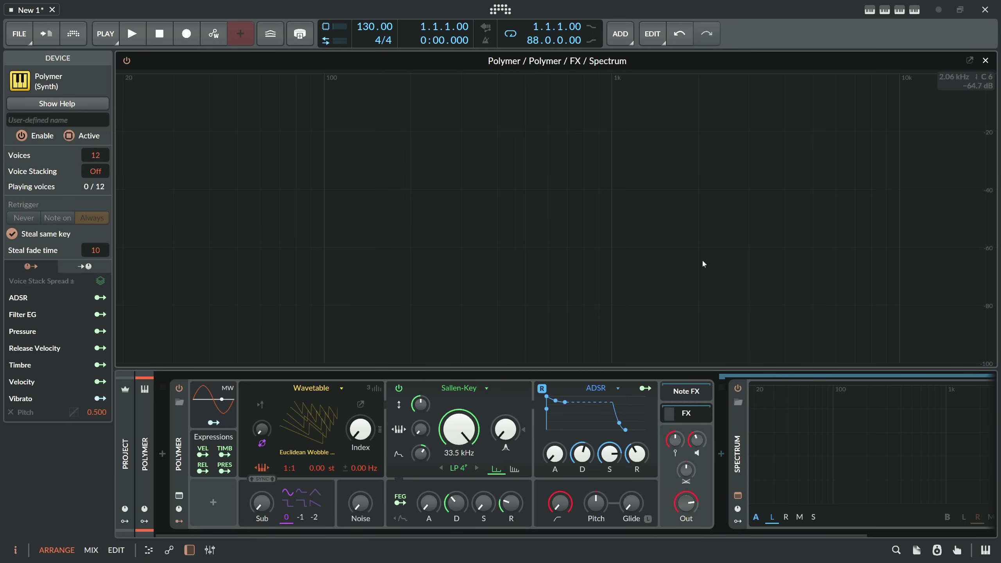
# Step: Close the enlarged Spectrum analyzer view and select the Polymer track to show its settings in the inspector
pyautogui.click(704, 264)
pyautogui.click(985, 59)
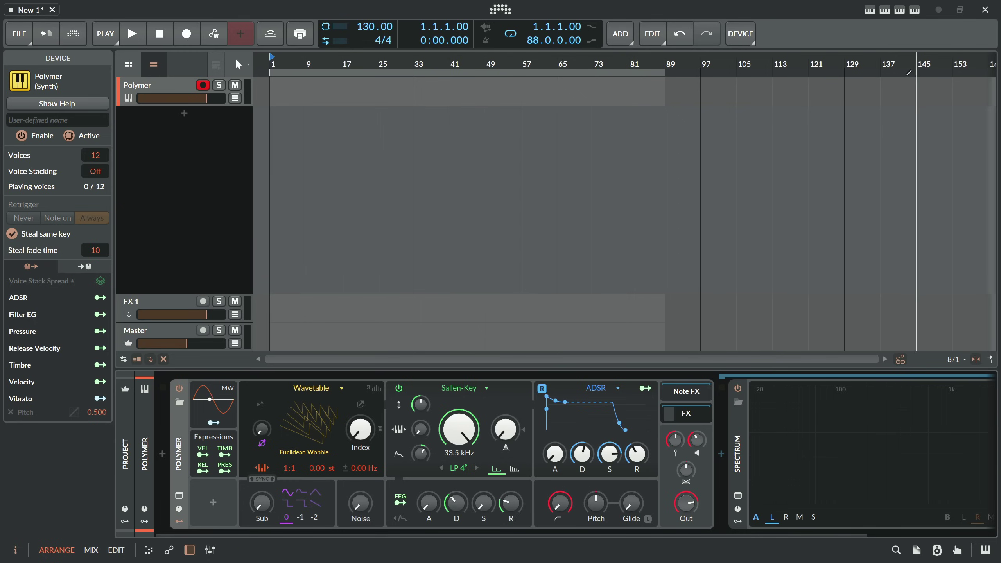
pyautogui.click(188, 92)
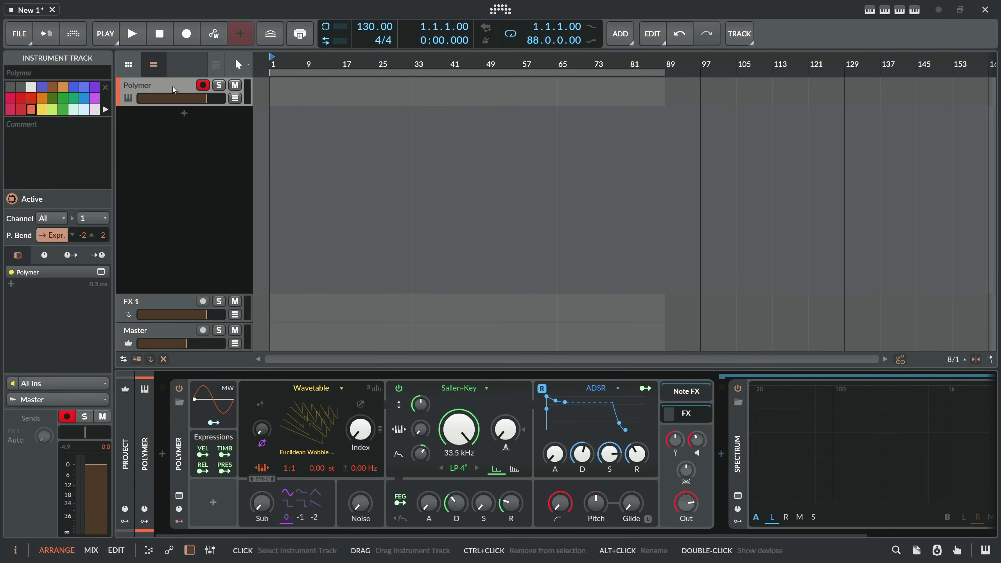